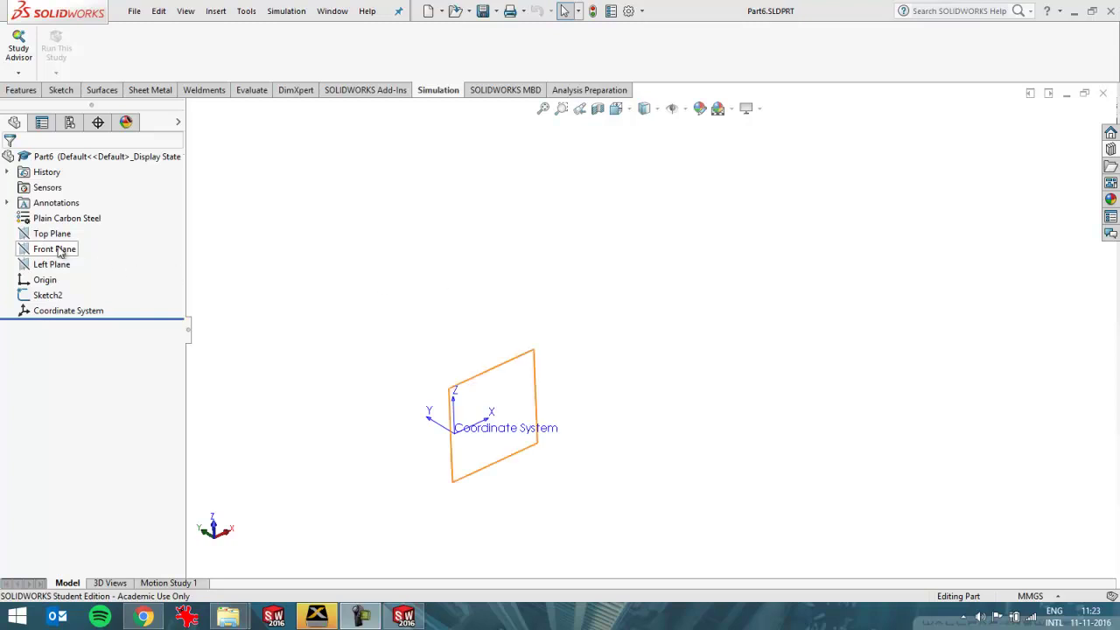
Sketch a center rectangle on the Top Plane as the plate outline
left_click(53, 233)
left_click(61, 92)
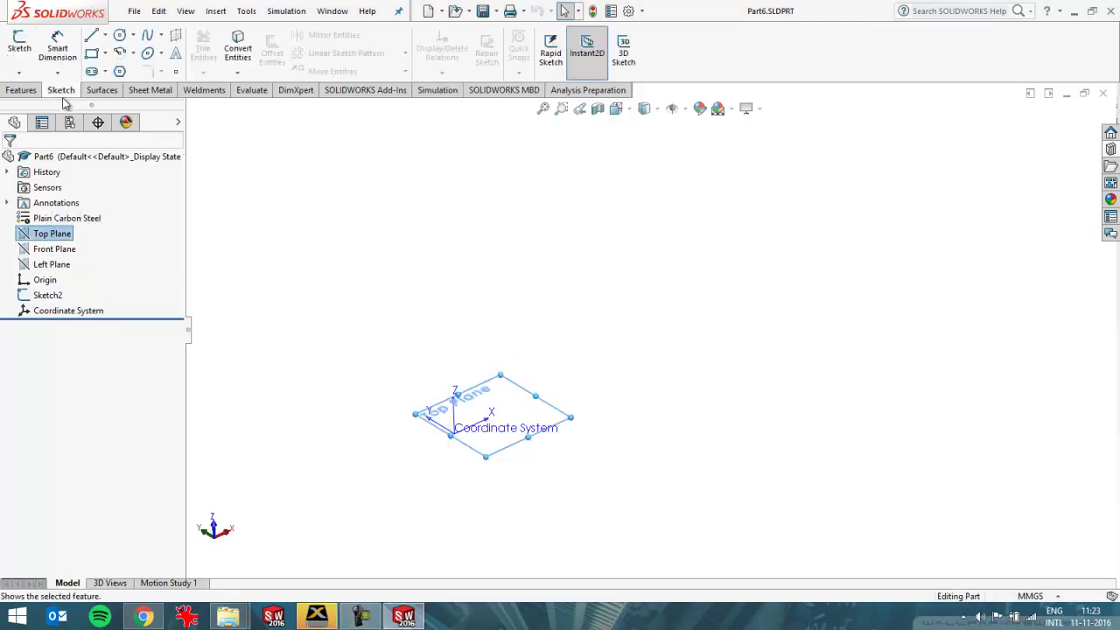
left_click(19, 48)
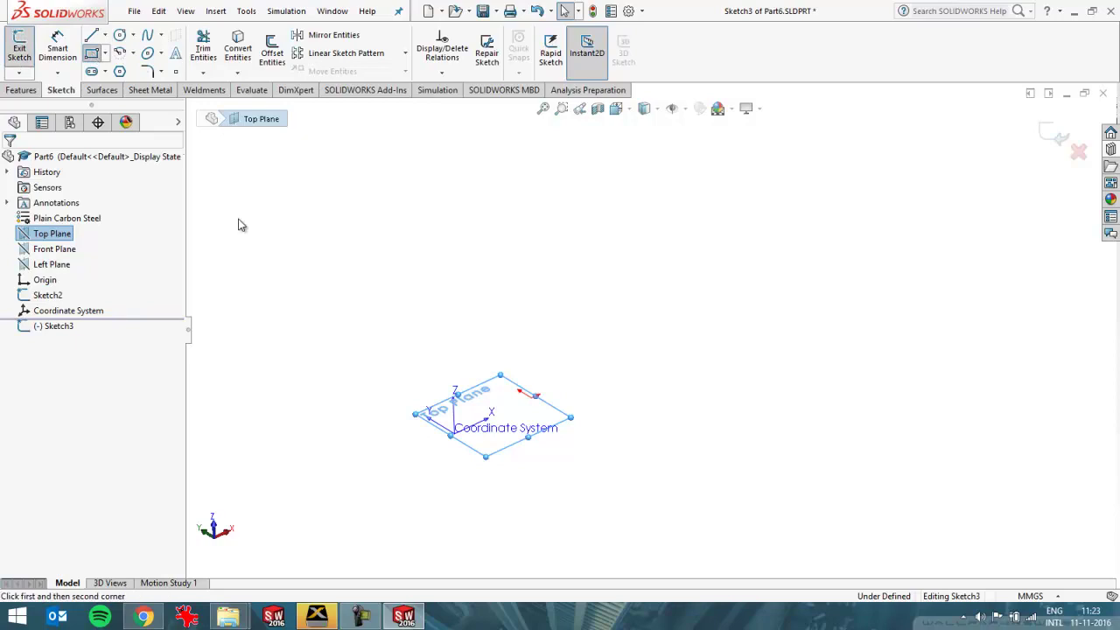
left_click(91, 53)
left_click(62, 216)
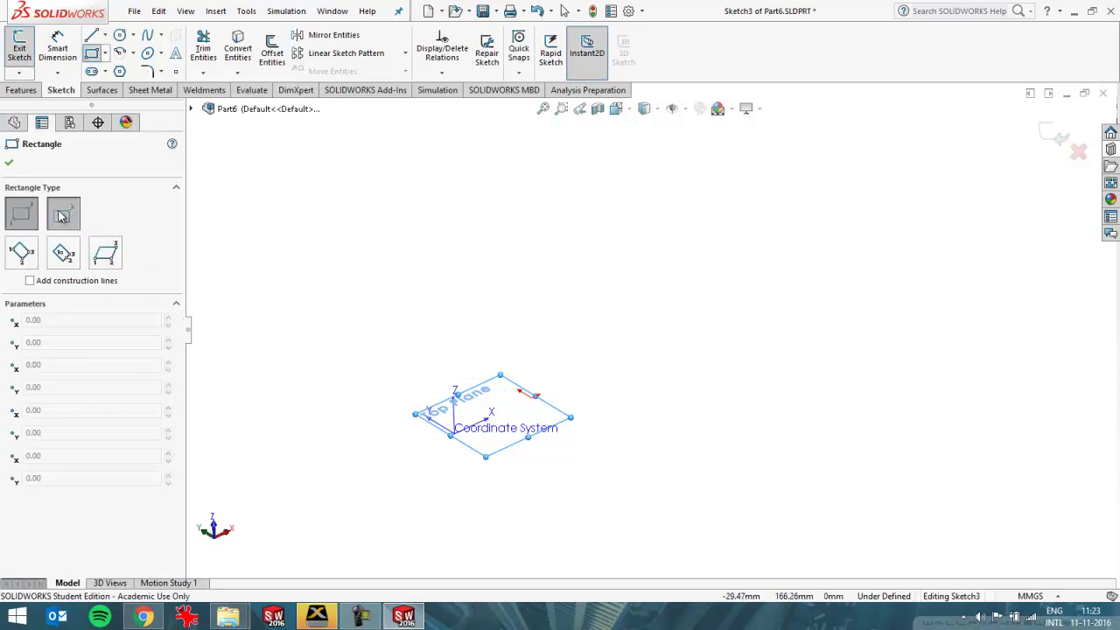
left_click(604, 357)
left_click(752, 336)
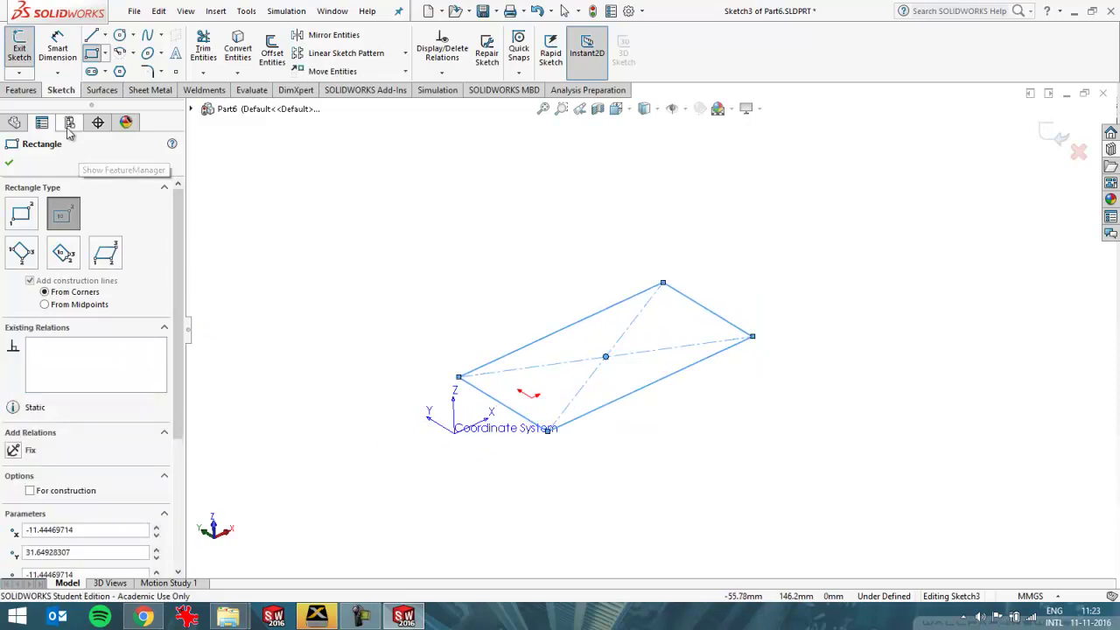
left_click(22, 93)
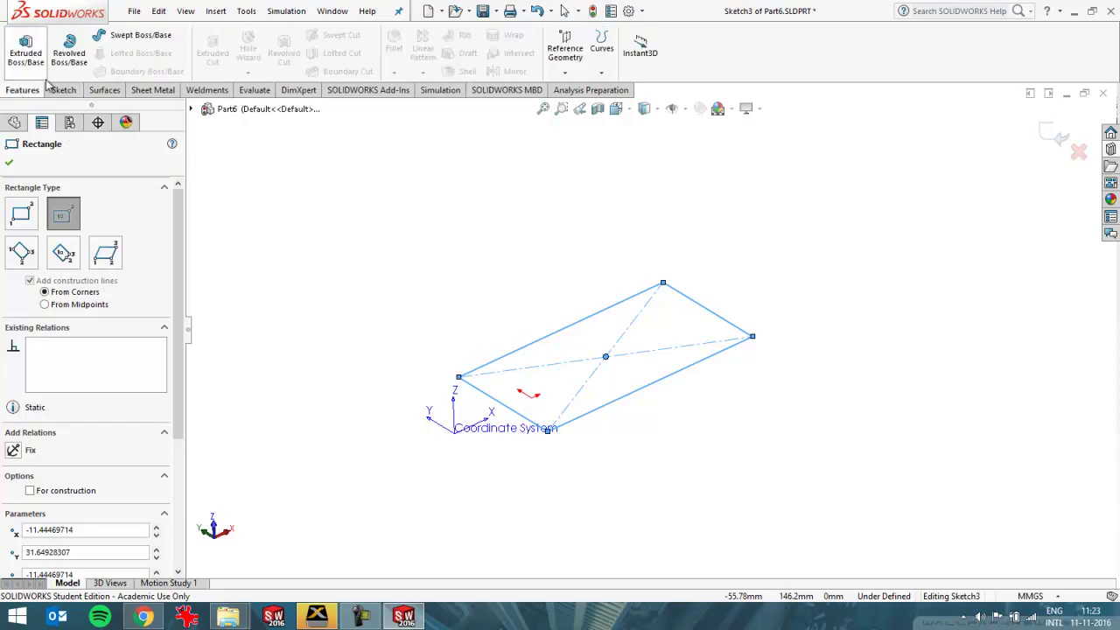
Extrude the rectangle sketch 5 mm into a solid plate, Boss-Extrude1
left_click(25, 46)
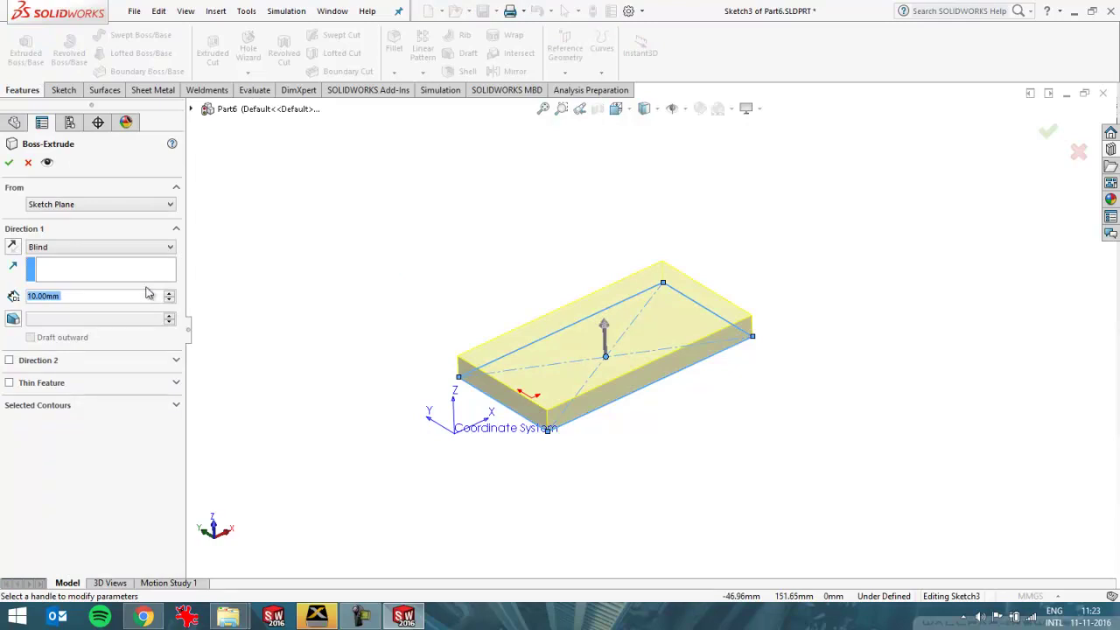
type("5")
key("Return")
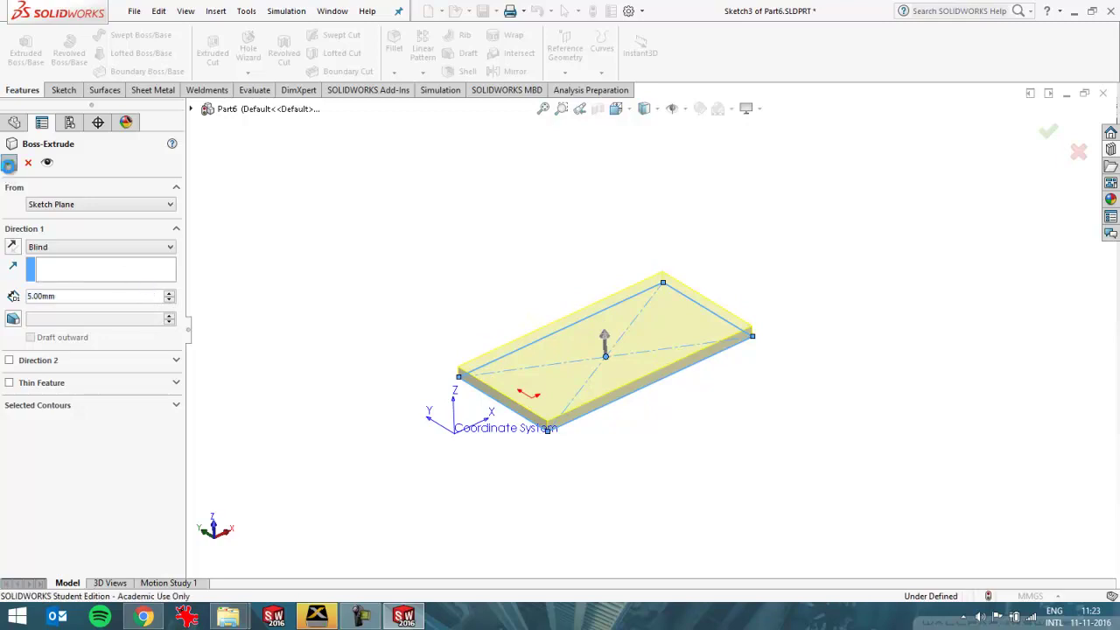
left_click(9, 162)
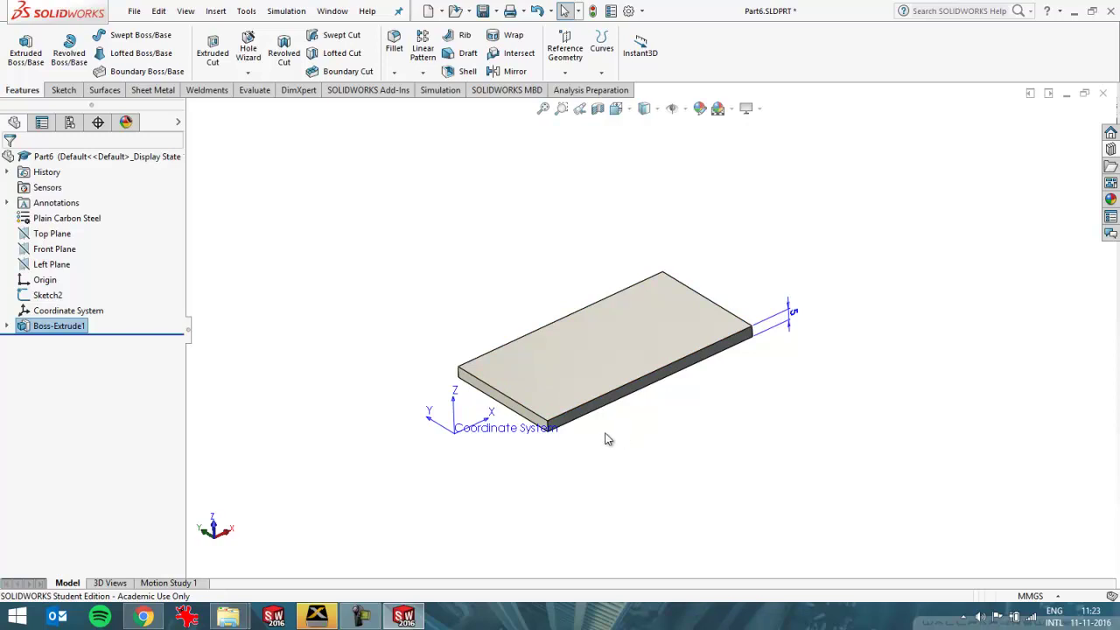
scroll(645, 394, "down", 2)
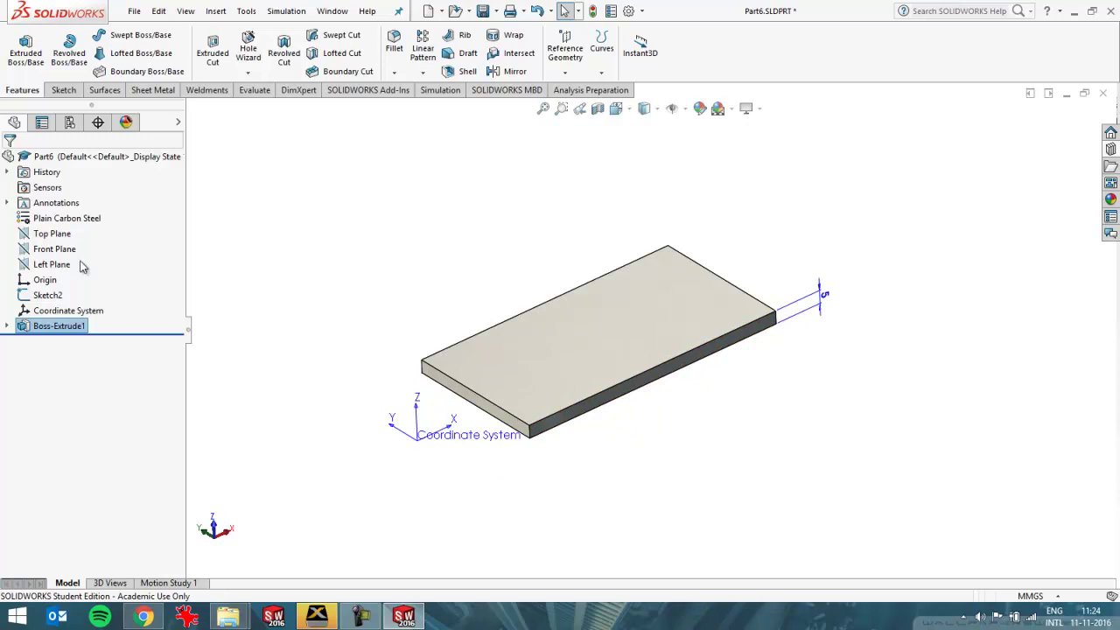
Save the part as 'solid' in Temp > Restraining Degrees of Freedom > Simple sheet analysis solids
left_click(168, 583)
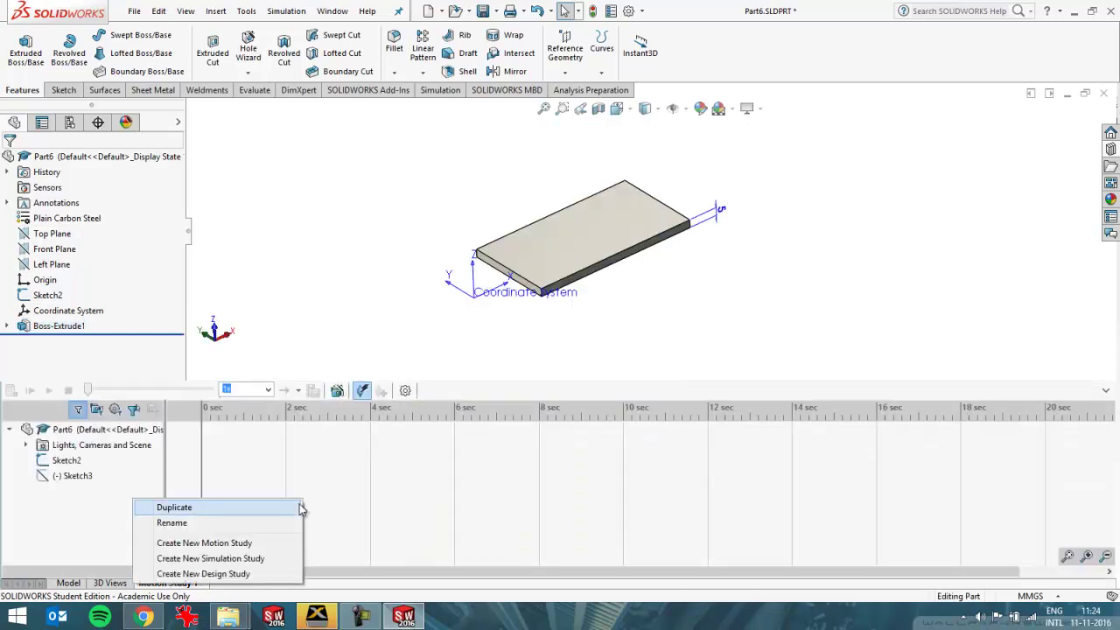
left_click(298, 295)
left_click(133, 10)
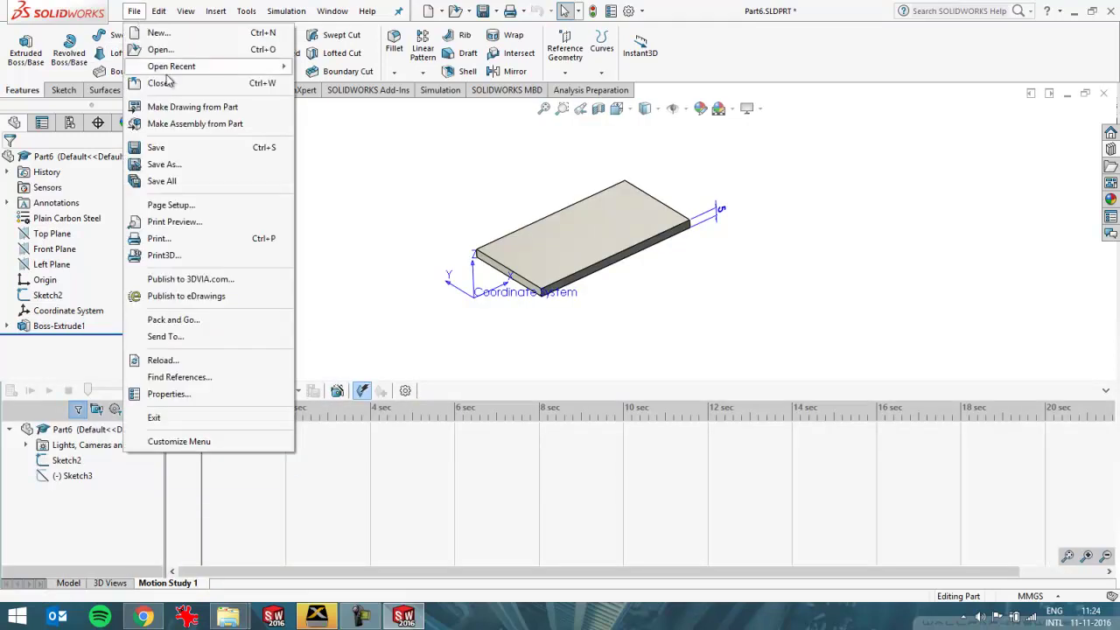
left_click(173, 169)
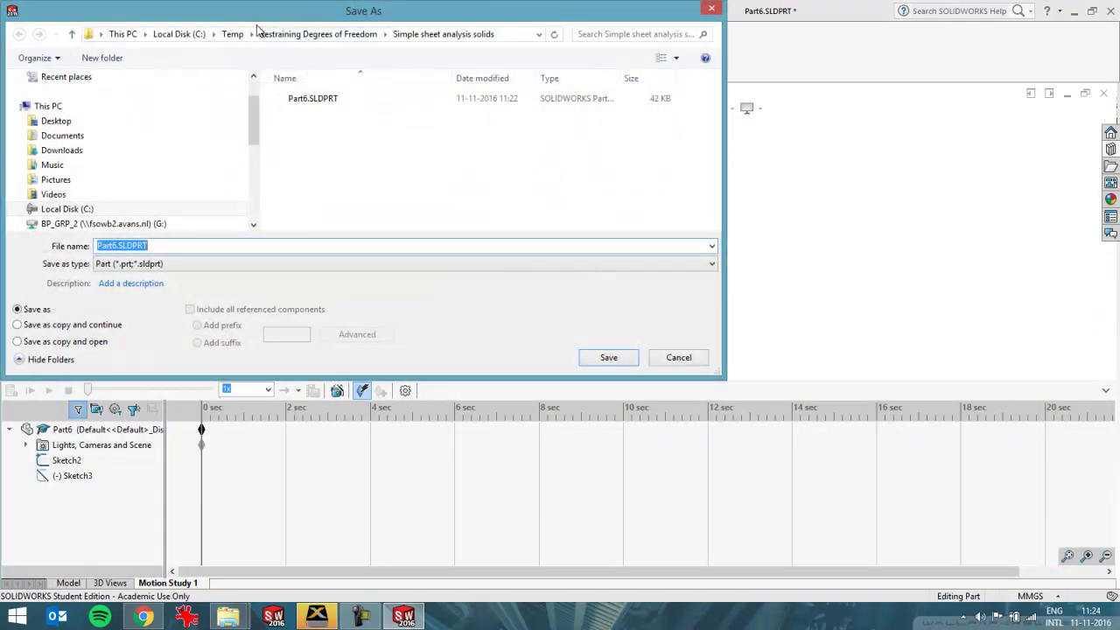
left_click(237, 33)
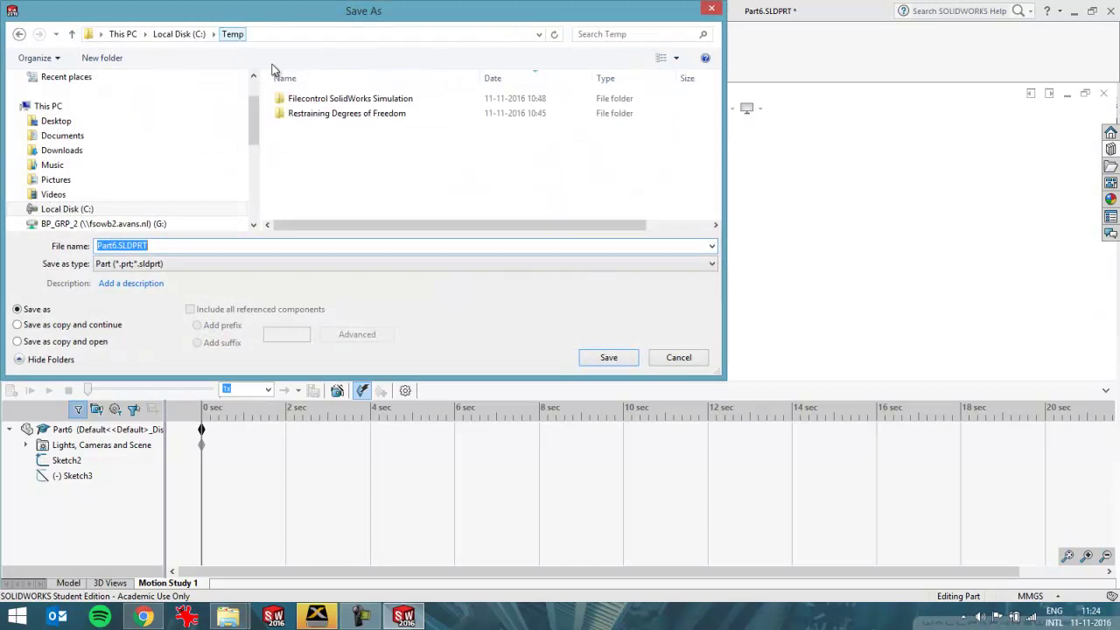
double_click(327, 113)
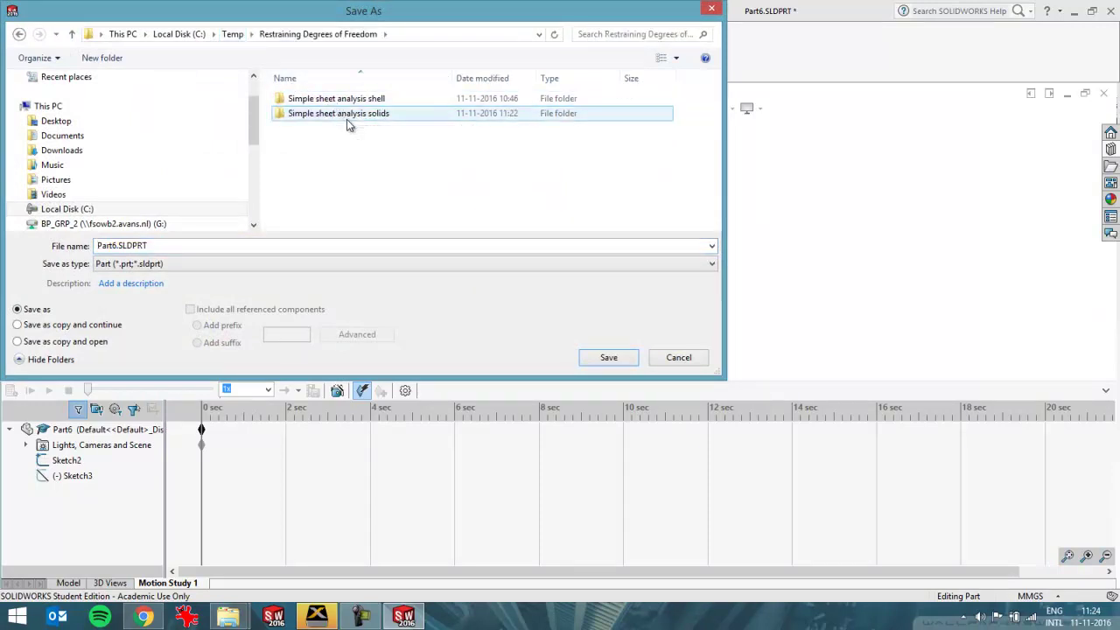
double_click(346, 120)
left_click(292, 248)
type("solid")
key("Return")
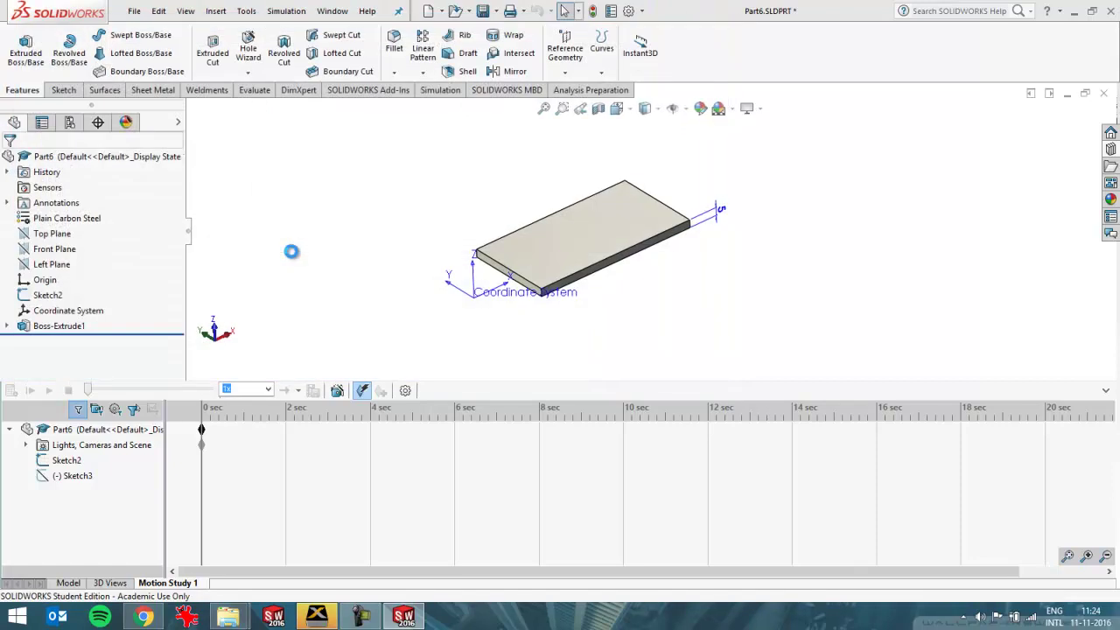
Create a new static simulation study, Static 1
right_click(184, 583)
left_click(201, 560)
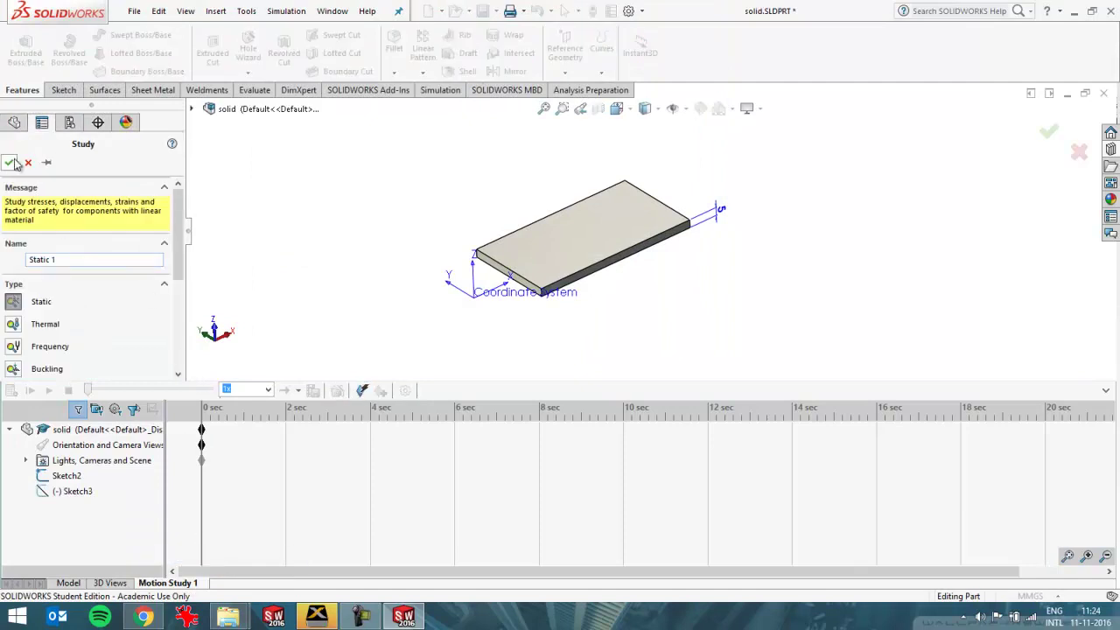
left_click(9, 162)
Add a Fixed Geometry fixture on the plate's bottom front edge
right_click(48, 449)
left_click(110, 226)
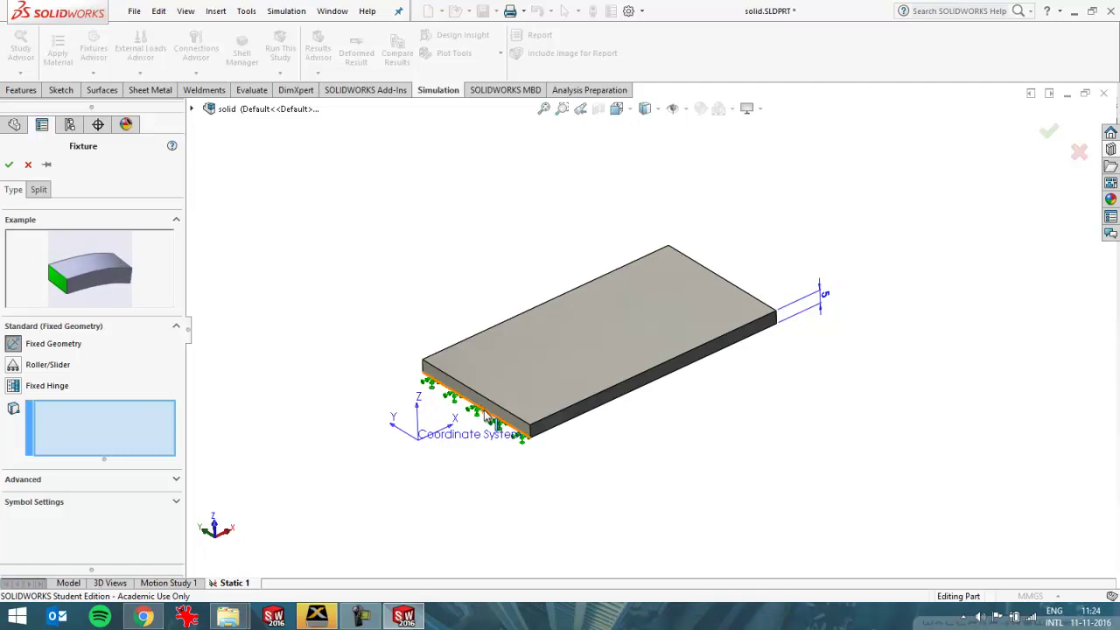
left_click(487, 414)
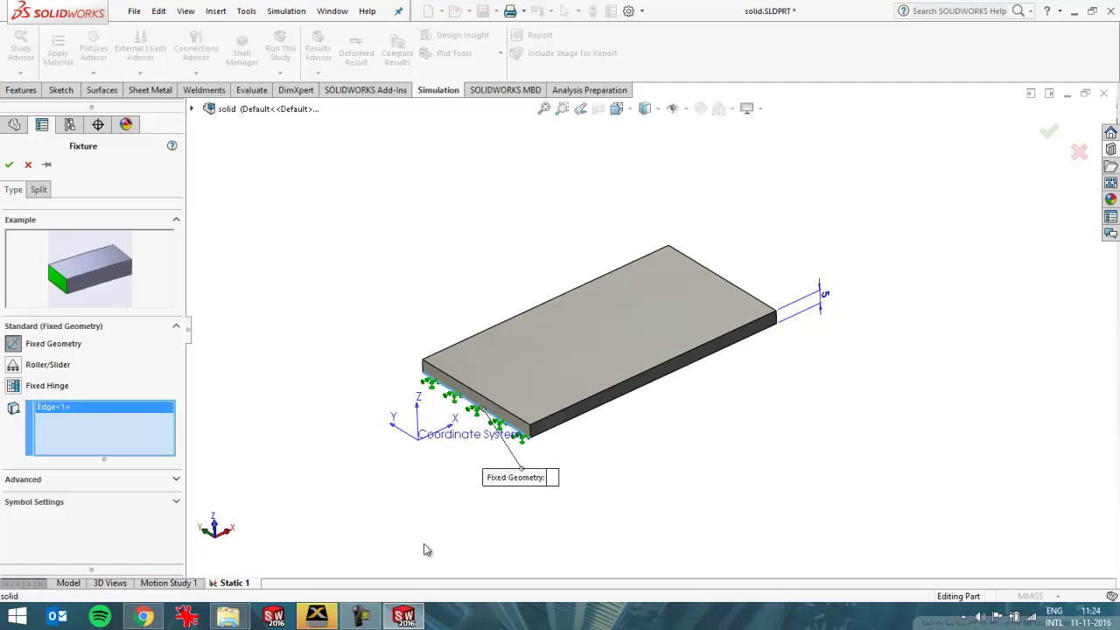
left_click(10, 165)
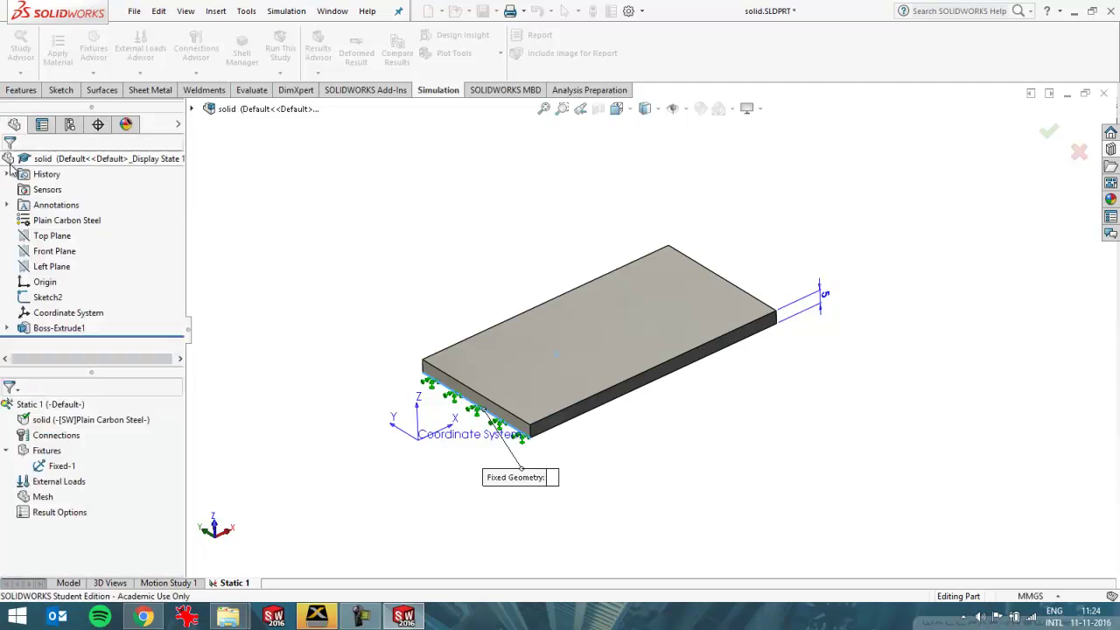
Apply a 1 N force, Force-1, to the plate's top face
right_click(58, 482)
left_click(98, 141)
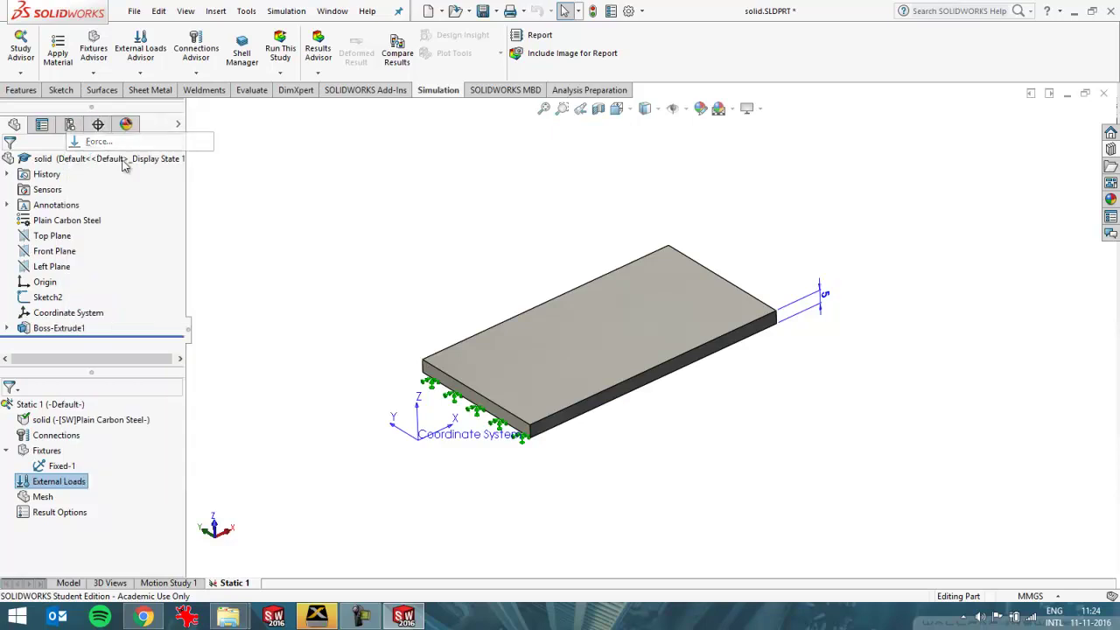
left_click(524, 355)
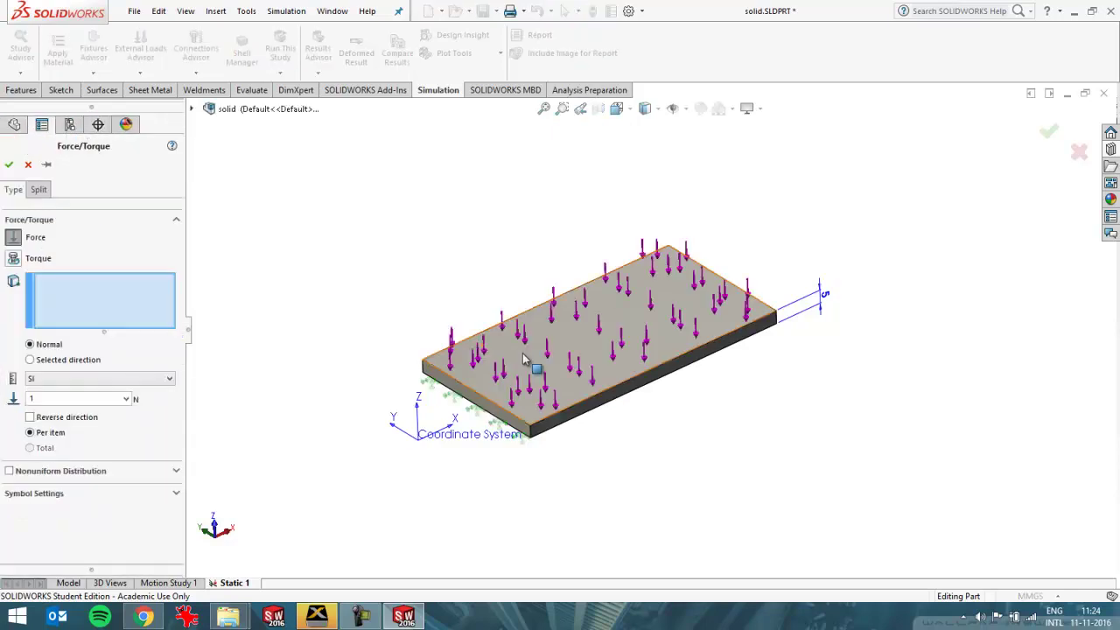
left_click(9, 164)
Run Static 1 with large displacement and dismiss the study failure message
right_click(75, 407)
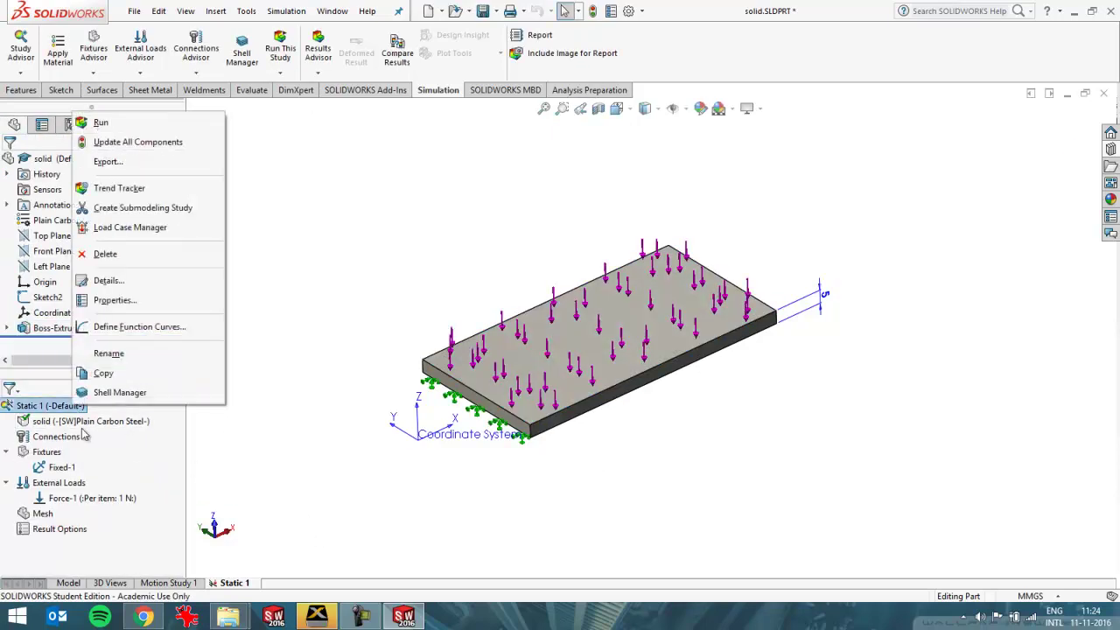
left_click(98, 119)
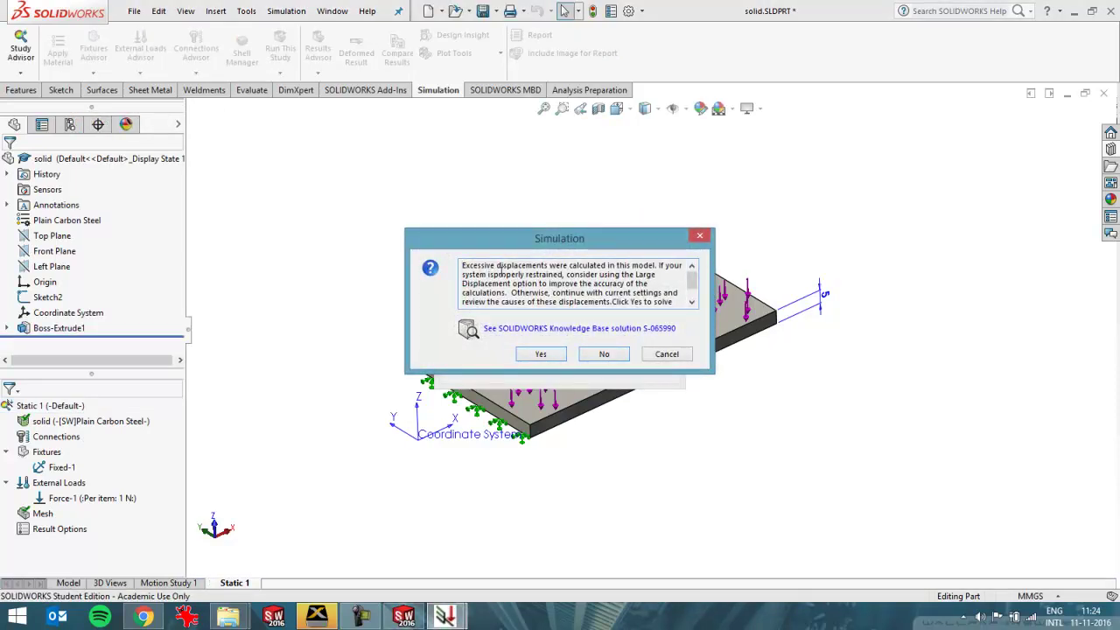
left_click_drag(464, 265, 520, 275)
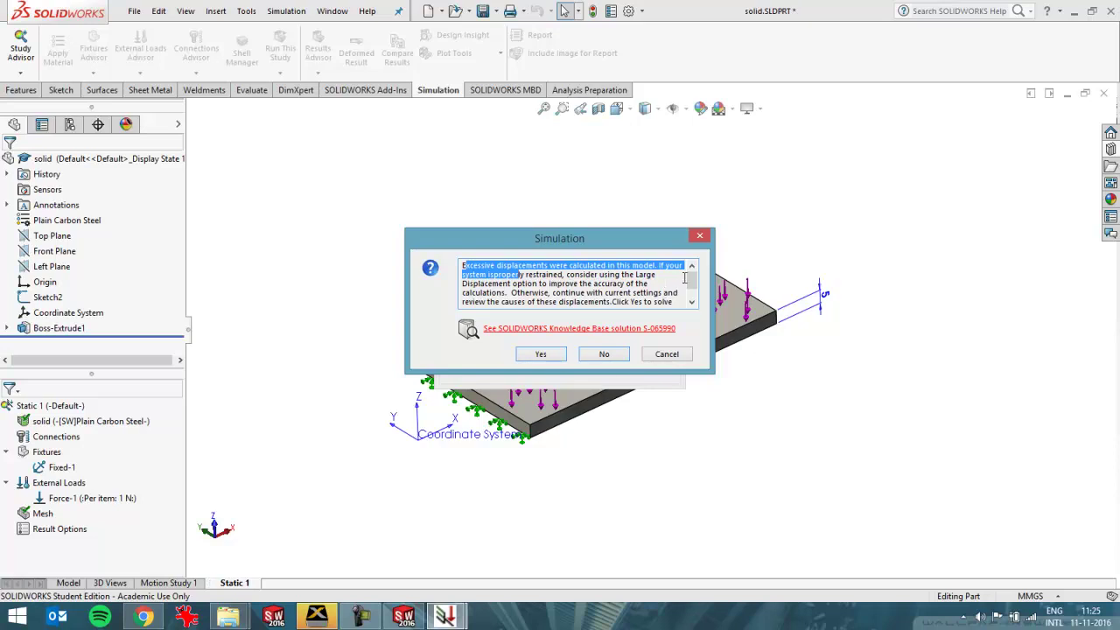
left_click_drag(692, 279, 695, 299)
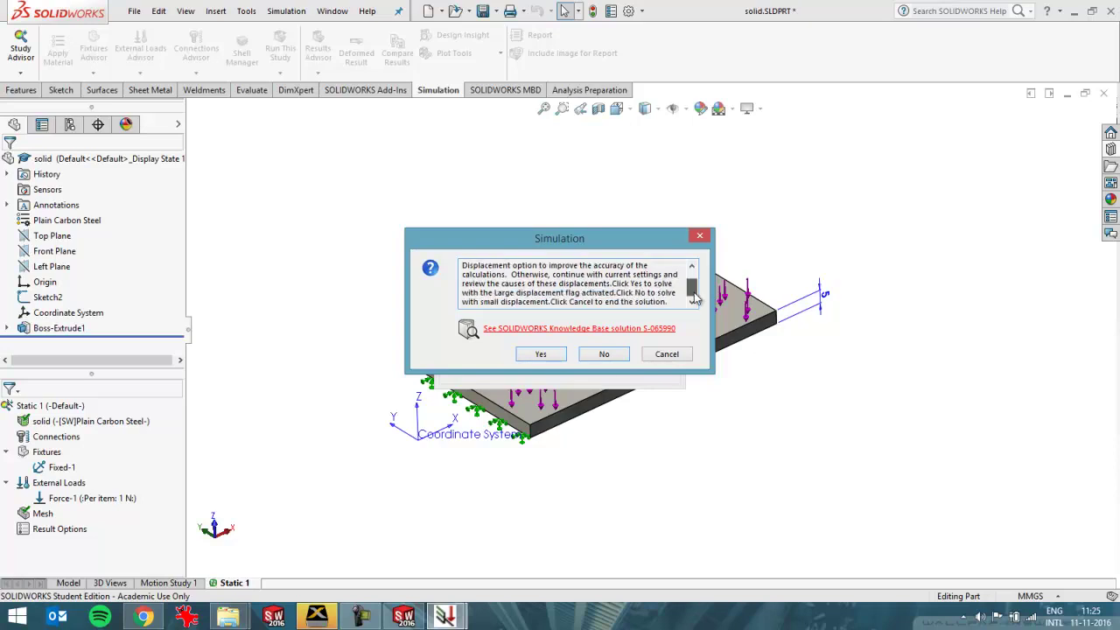
left_click(541, 354)
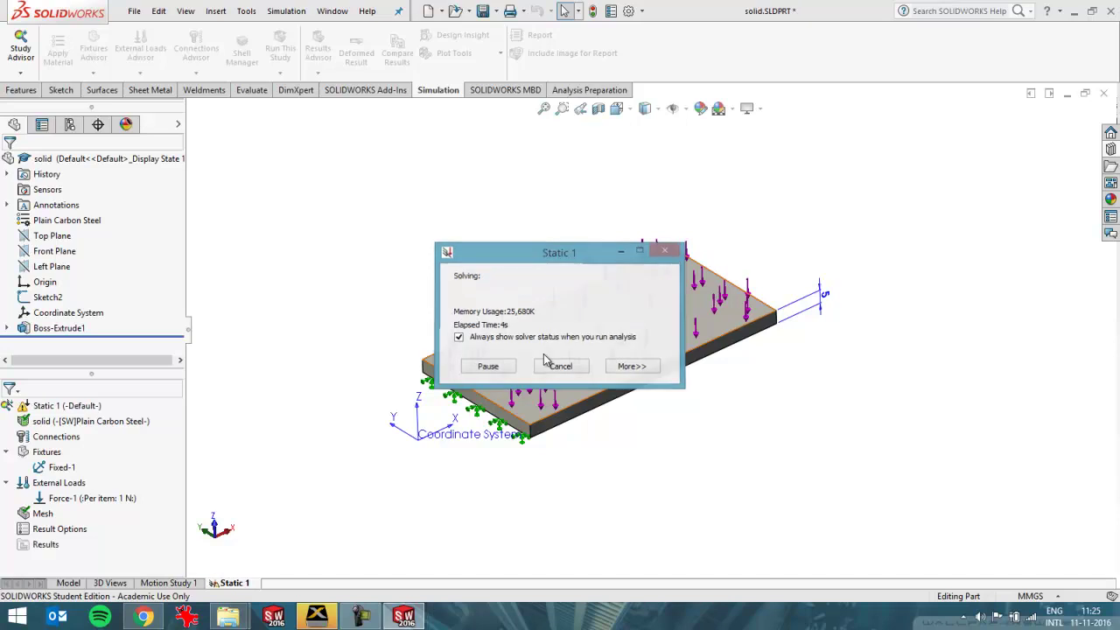
left_click(561, 327)
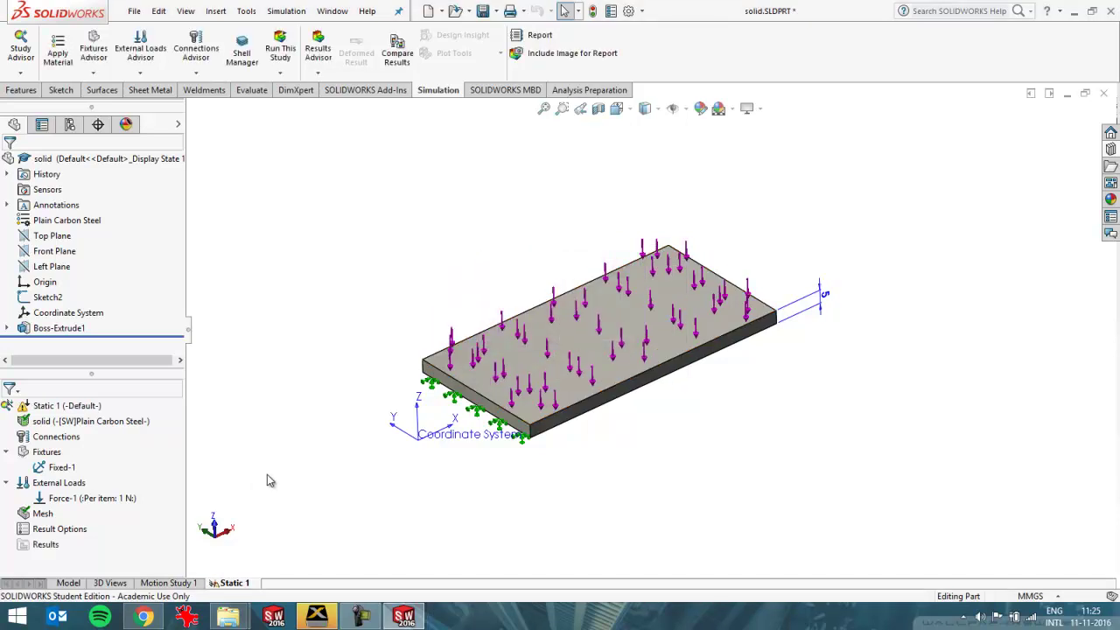
Edit Fixed-1 to also fix the plate's front side face, Face<1>
left_click(78, 499)
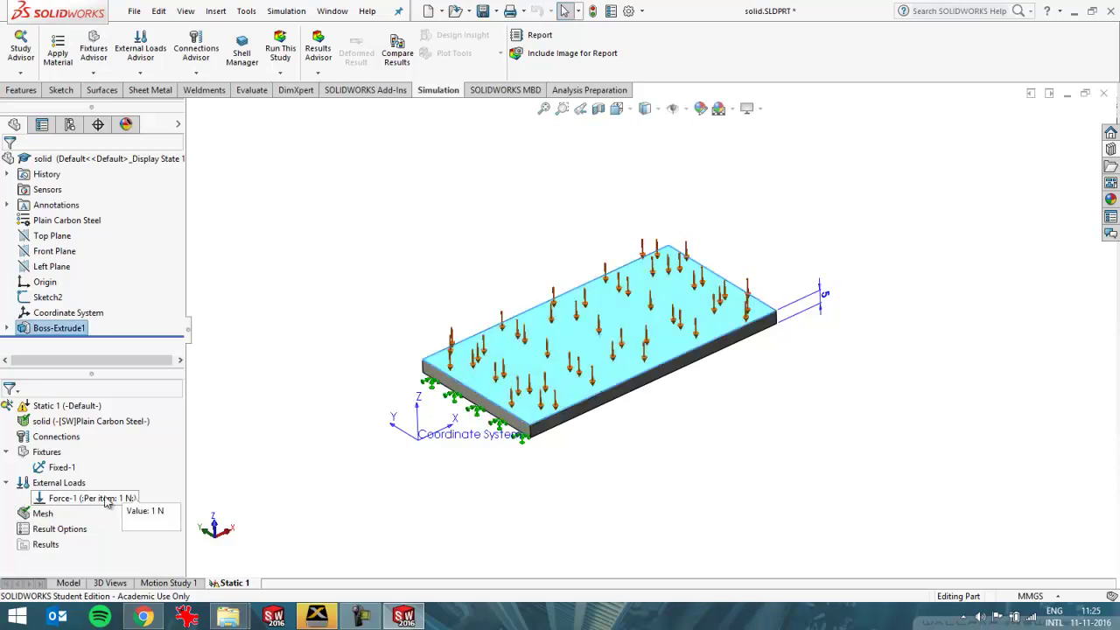
right_click(58, 469)
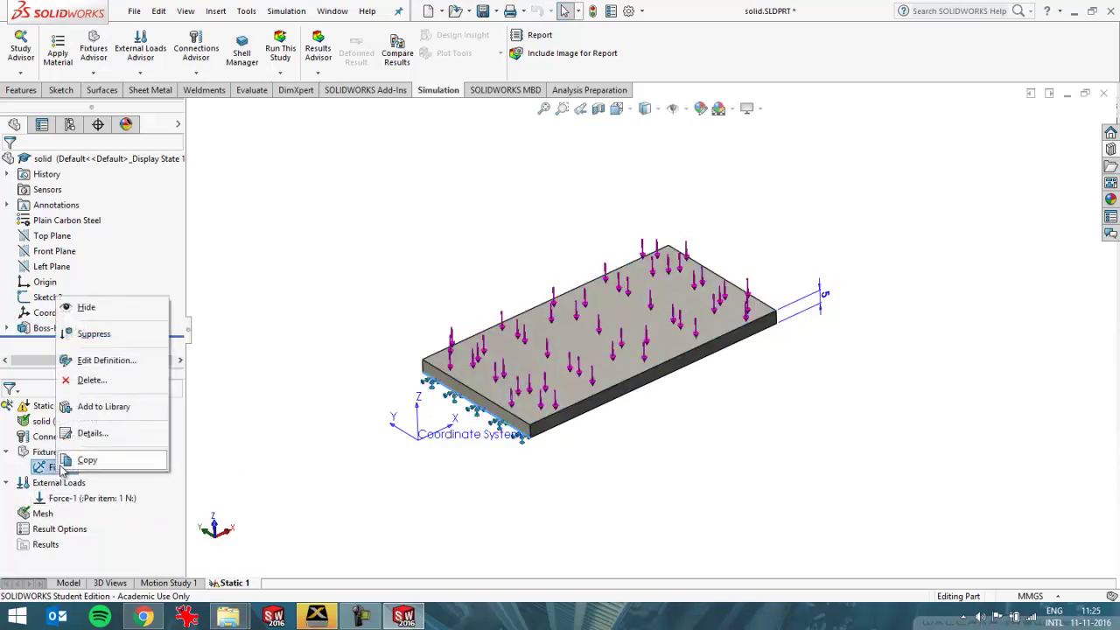
left_click(99, 361)
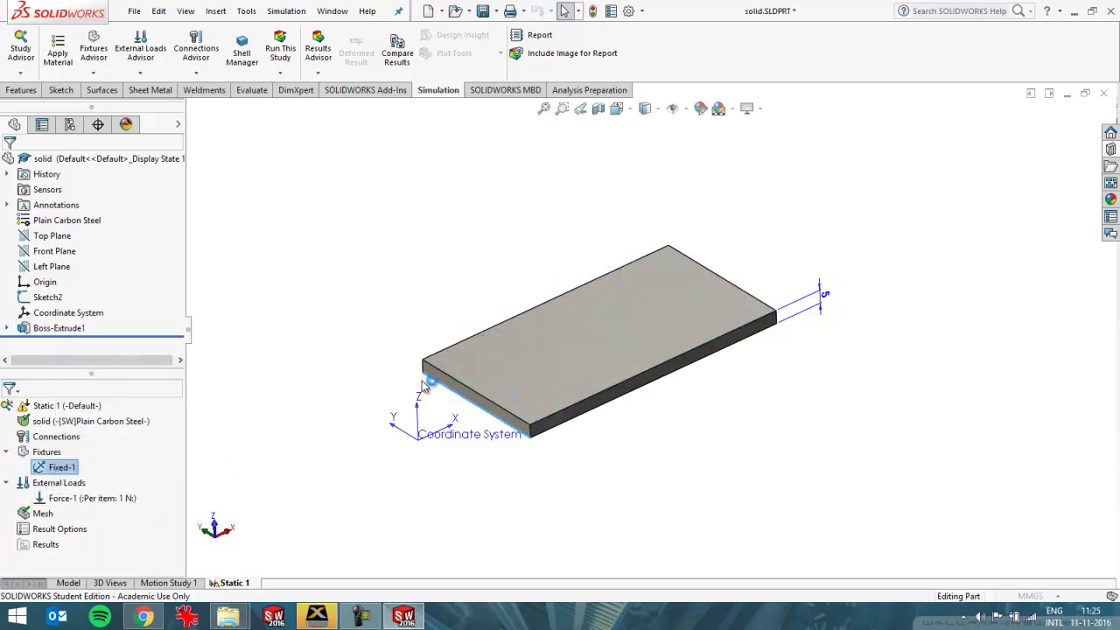
left_click(472, 396)
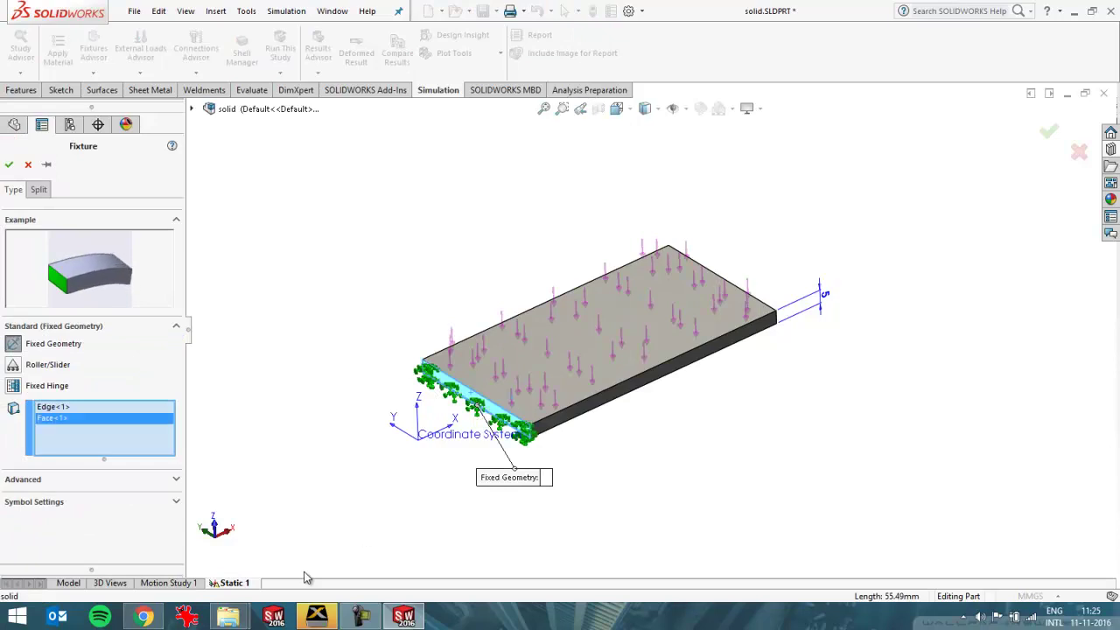
scroll(408, 456, "down", 5)
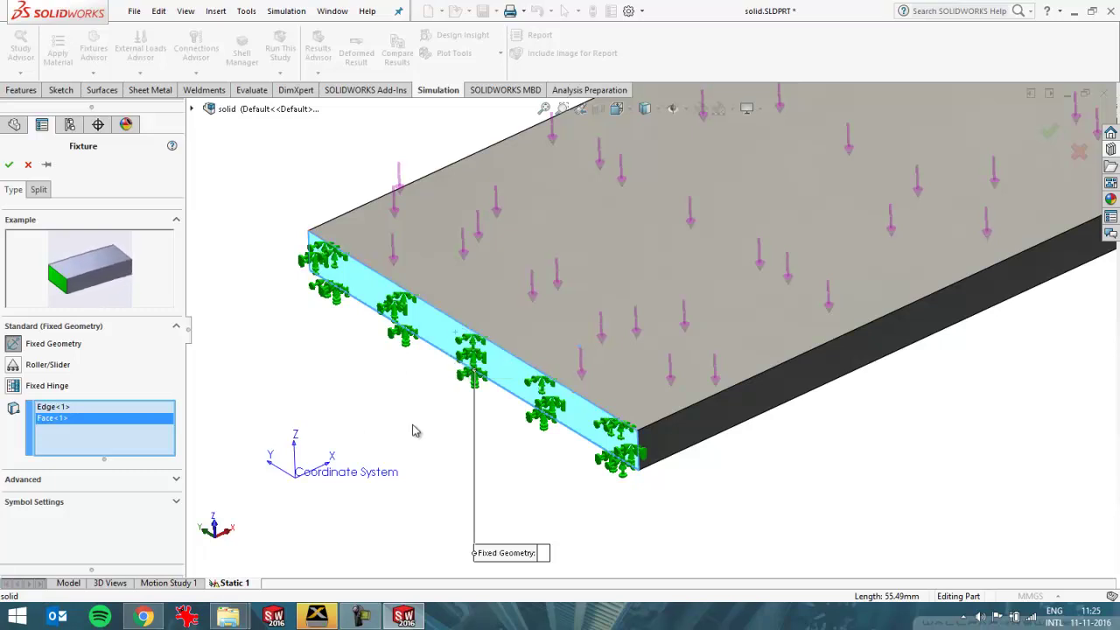
left_click(8, 165)
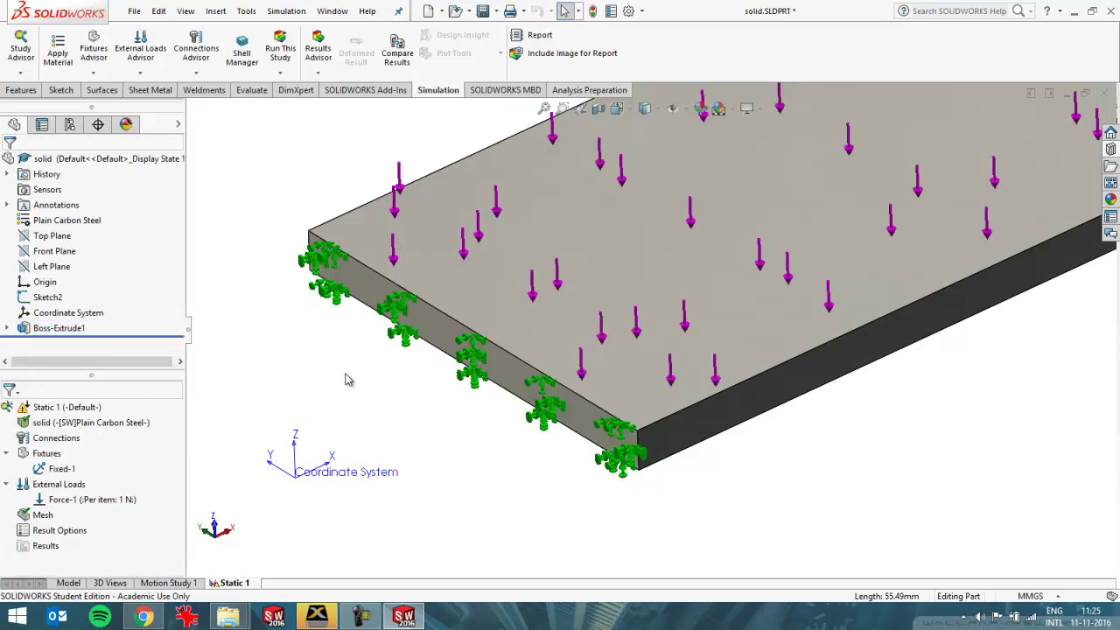
left_click(77, 407)
Run Static 1 again and zoom to fit the von Mises stress plot
right_click(77, 407)
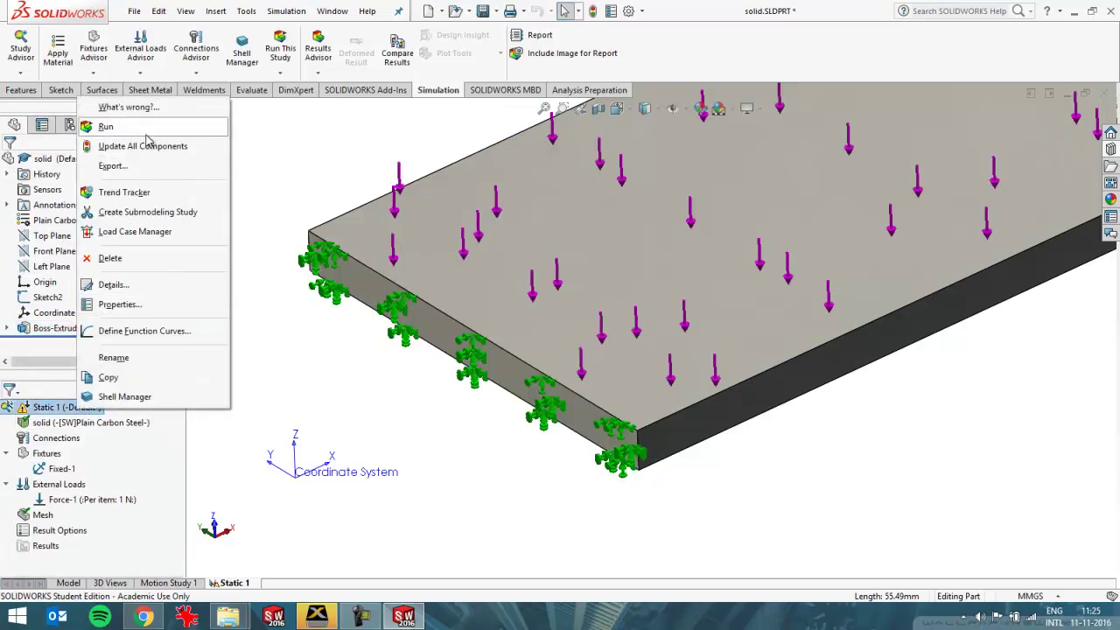
left_click(106, 127)
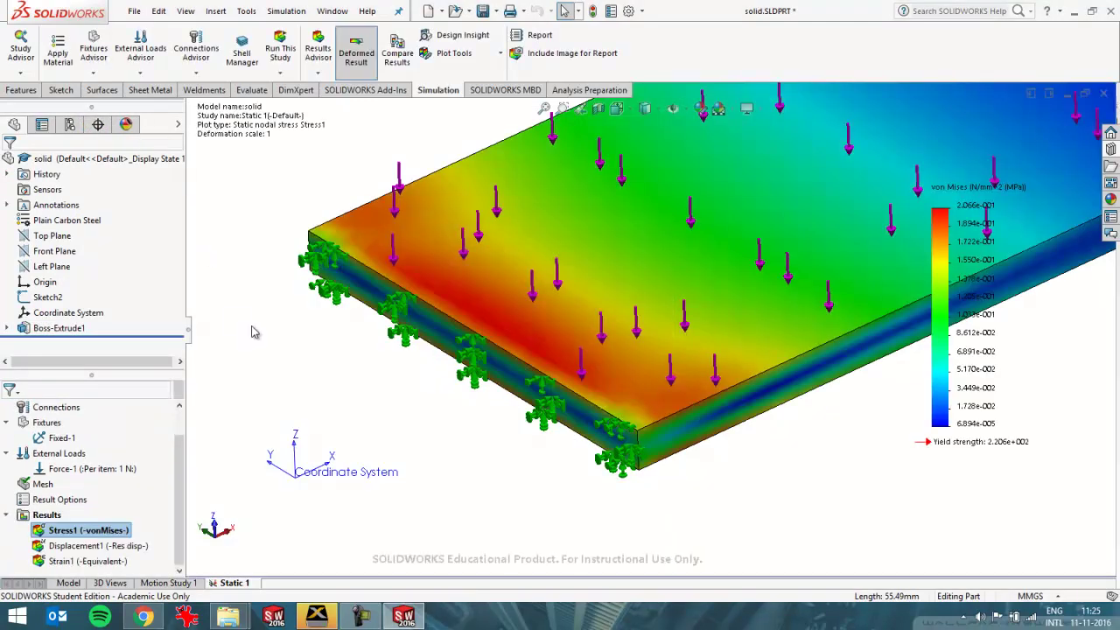
key("f")
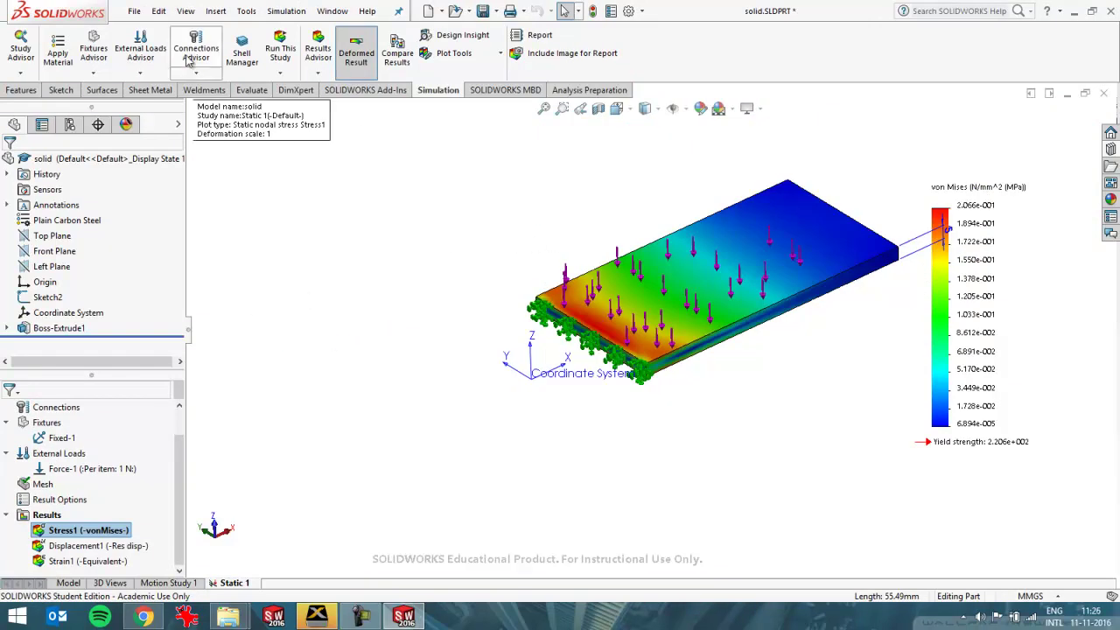
Create a new part document, Part7, using the Simulation template
left_click(134, 12)
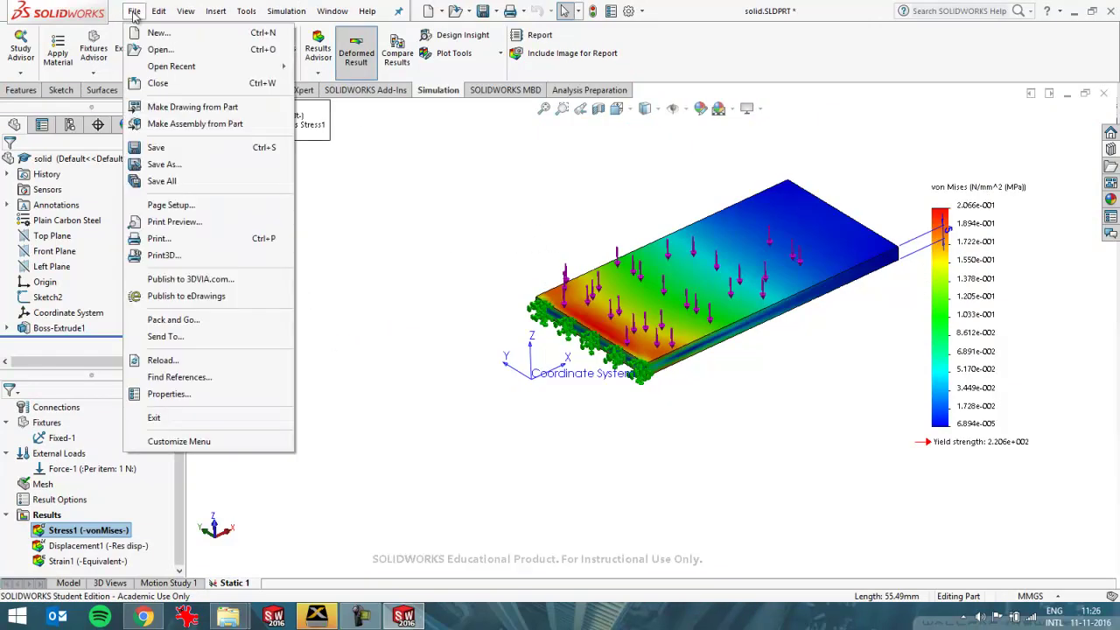
left_click(156, 33)
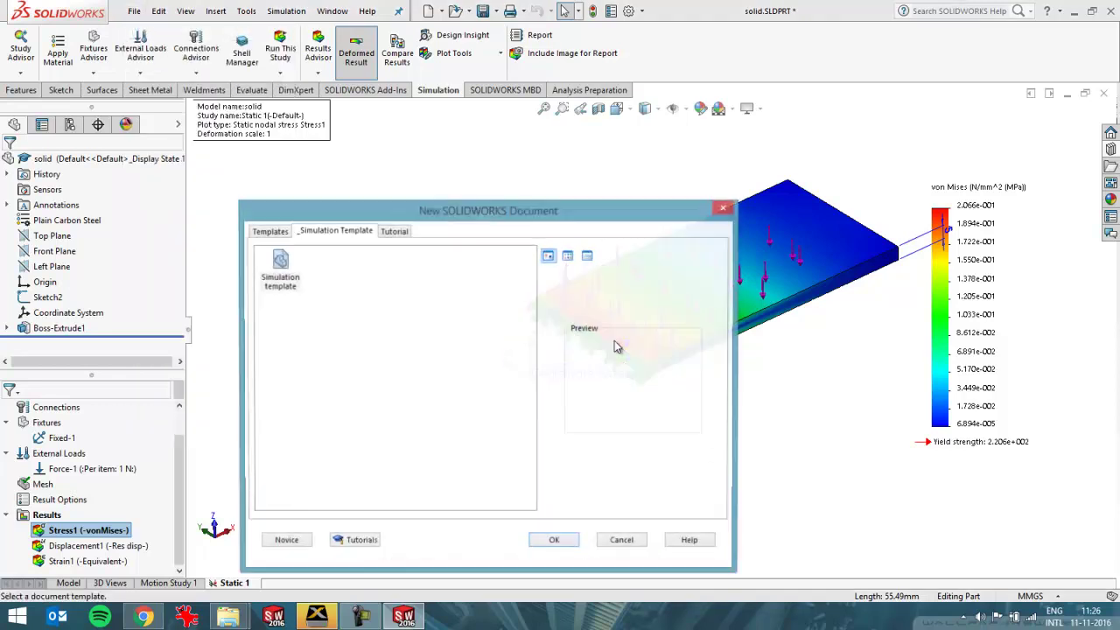
left_click(557, 542)
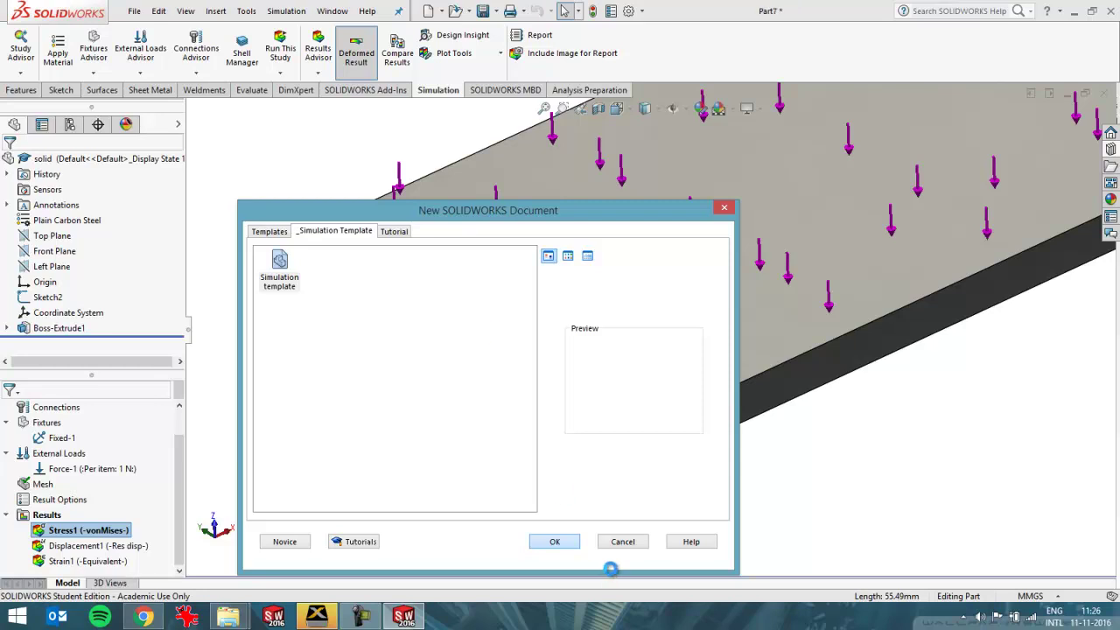
Sketch a corner rectangle on the Top Plane
left_click(54, 250)
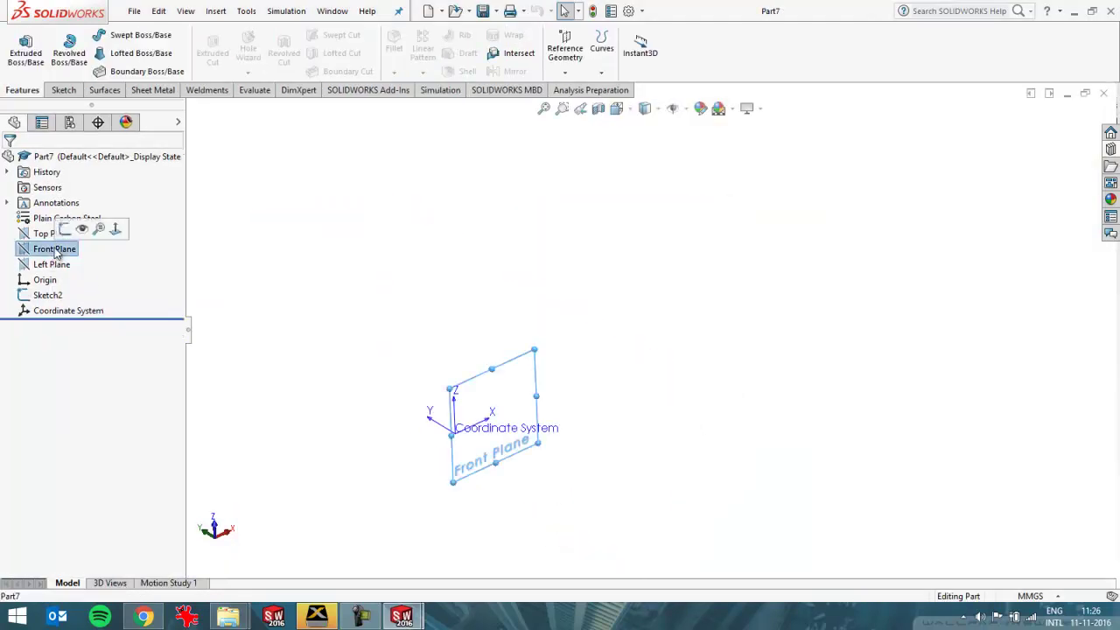
left_click(53, 234)
left_click(63, 90)
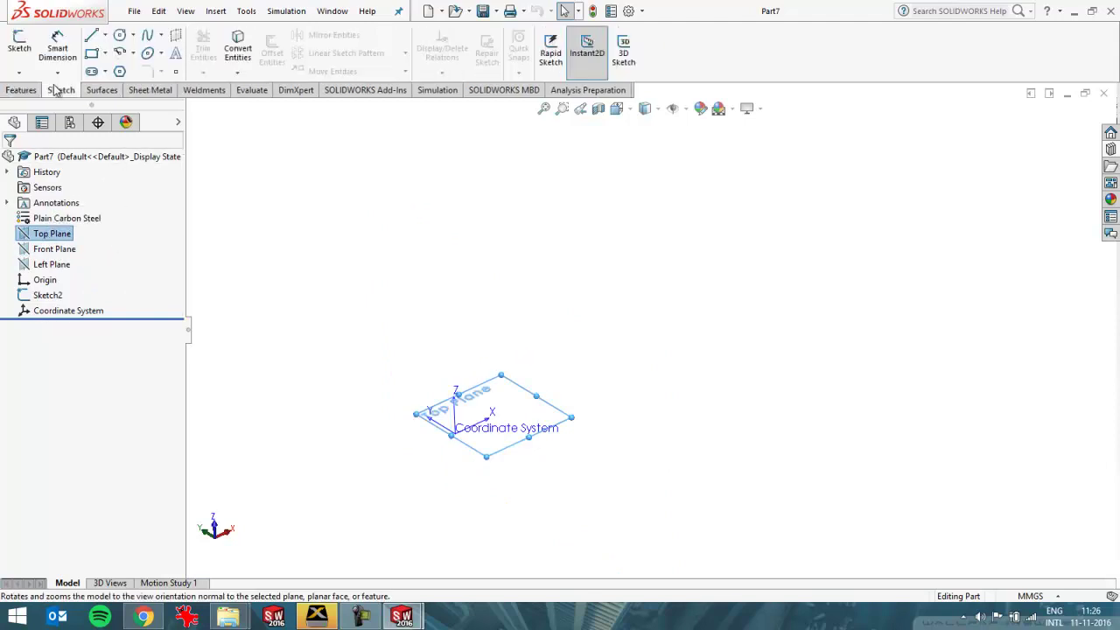
left_click(19, 48)
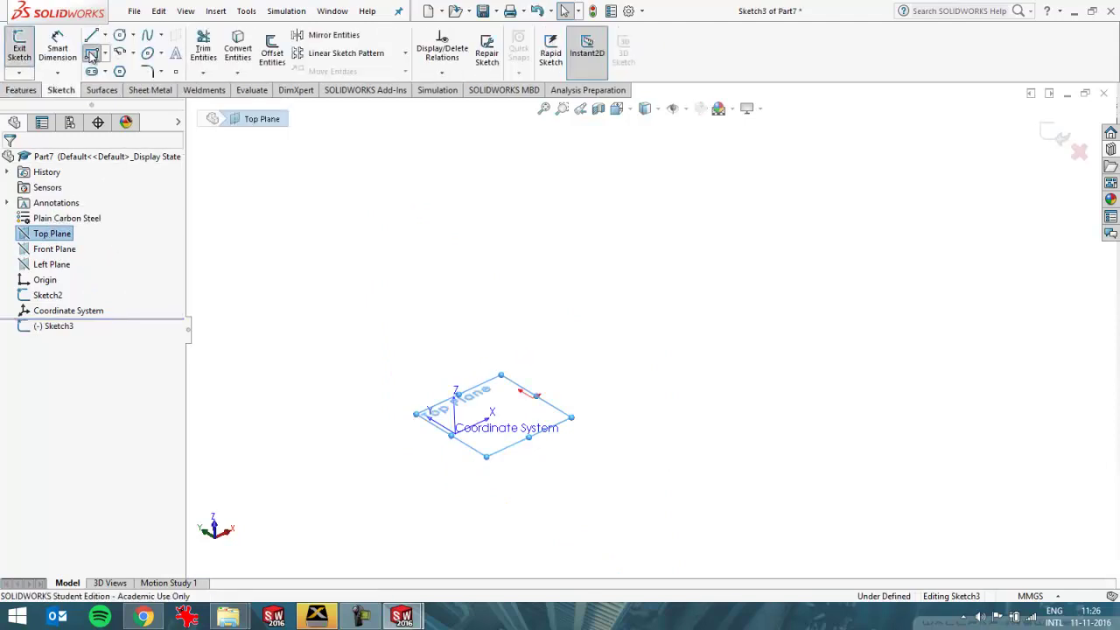
left_click(91, 52)
left_click(583, 445)
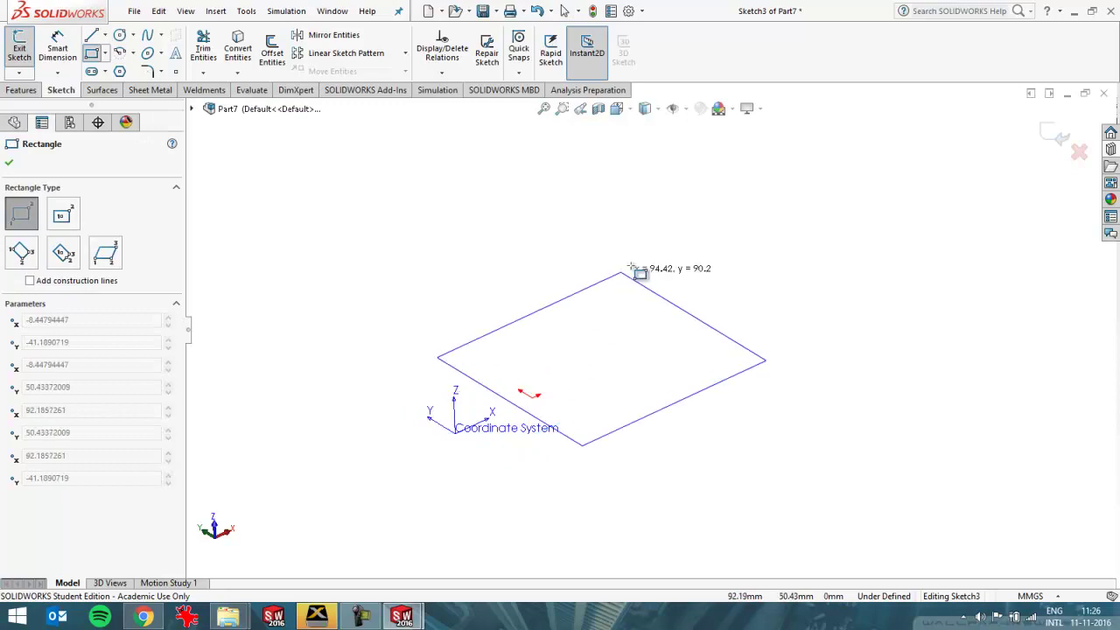
left_click(666, 241)
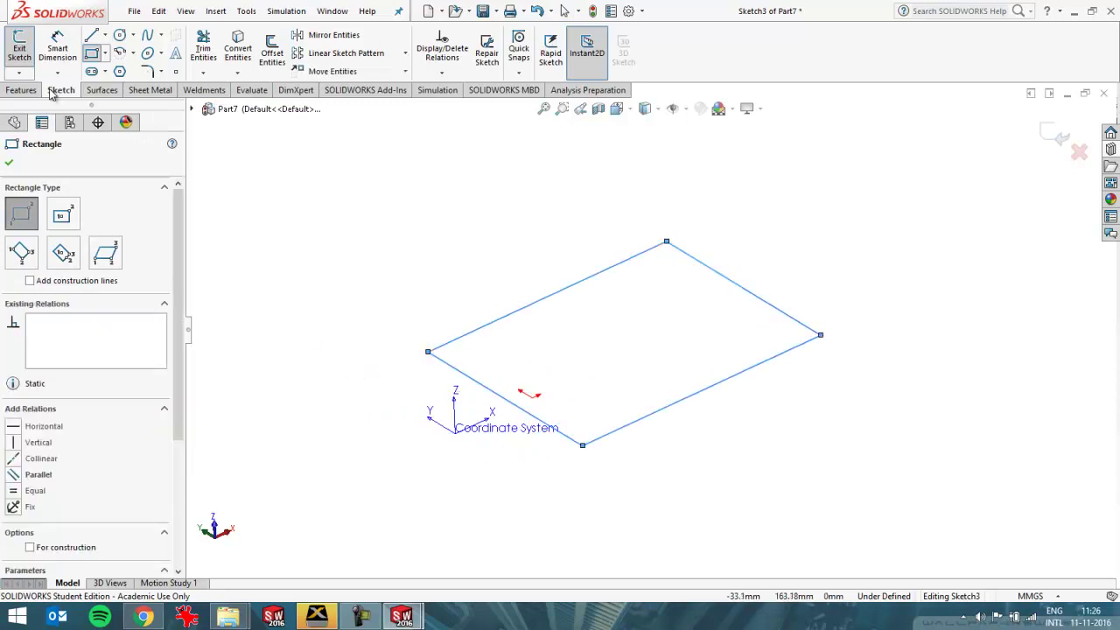
Turn the rectangle sketch into a planar surface, Surface-Plane1
left_click(102, 90)
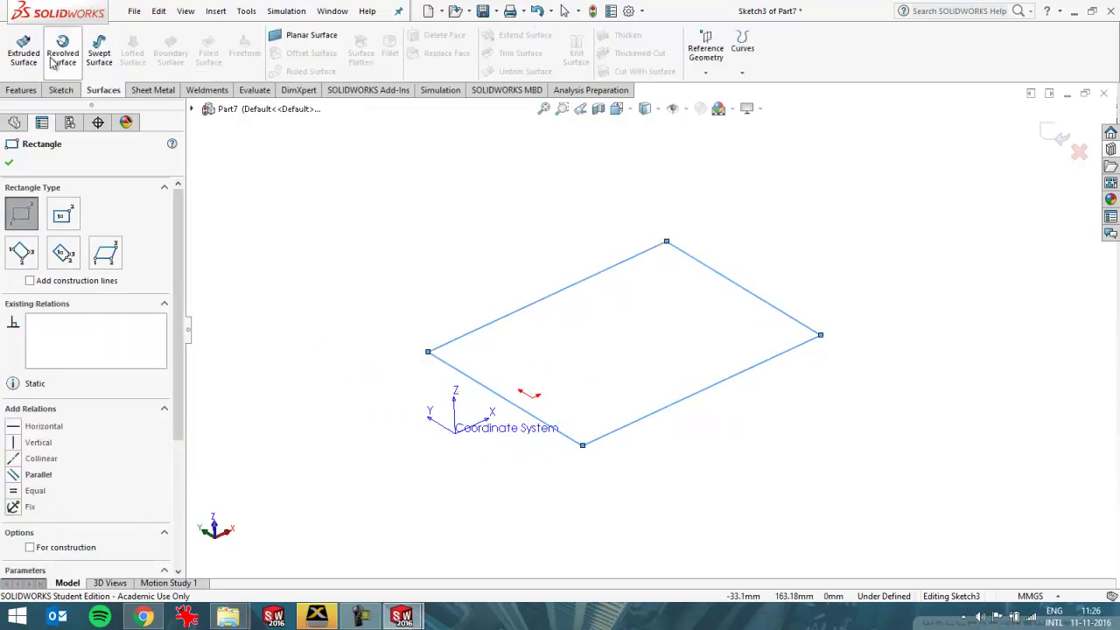
left_click(306, 35)
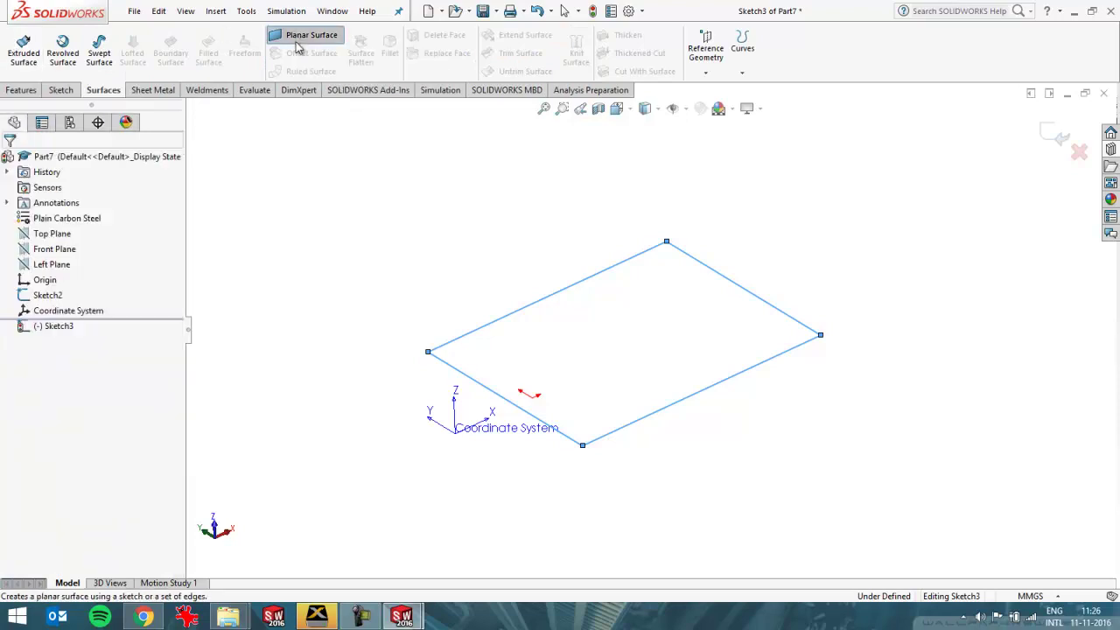
left_click(12, 160)
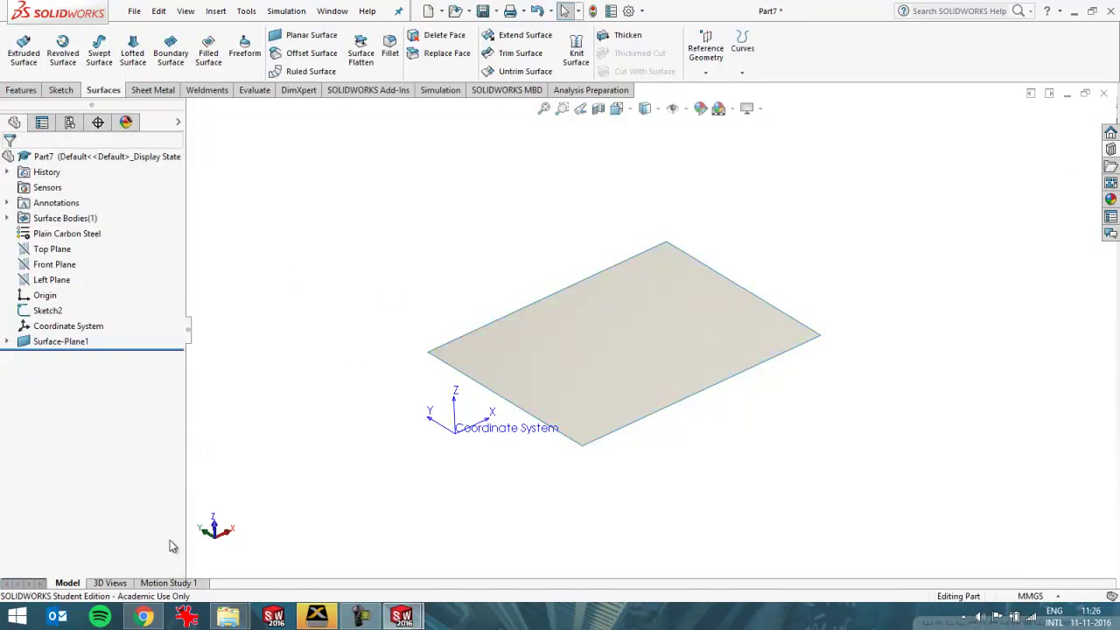
Save the part as 'shell' in the Simple sheet analysis shell folder
left_click(134, 10)
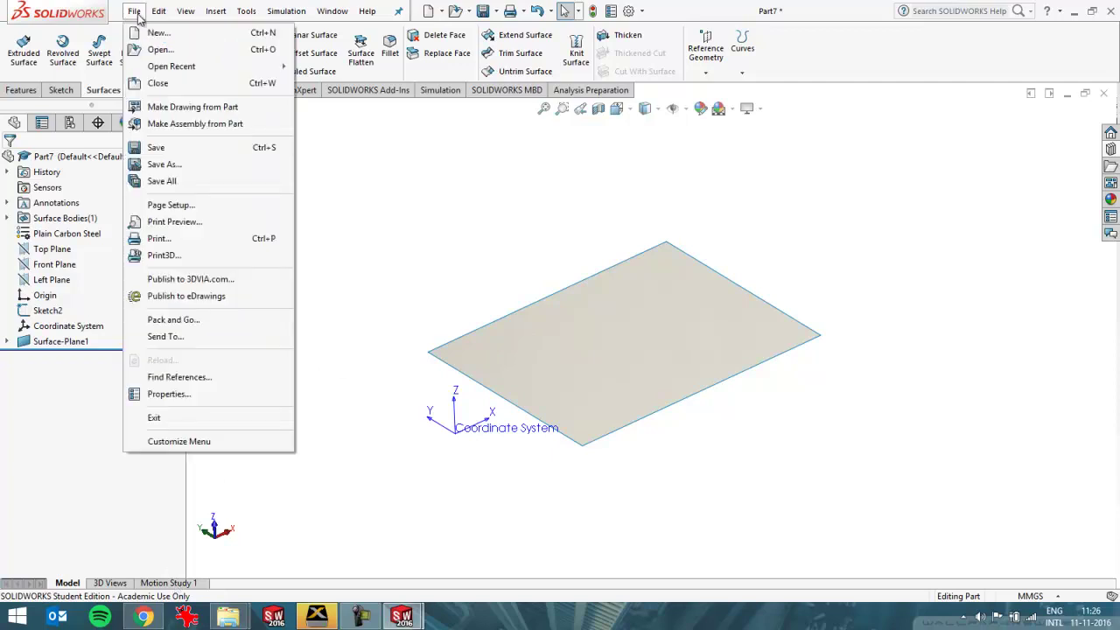
left_click(186, 165)
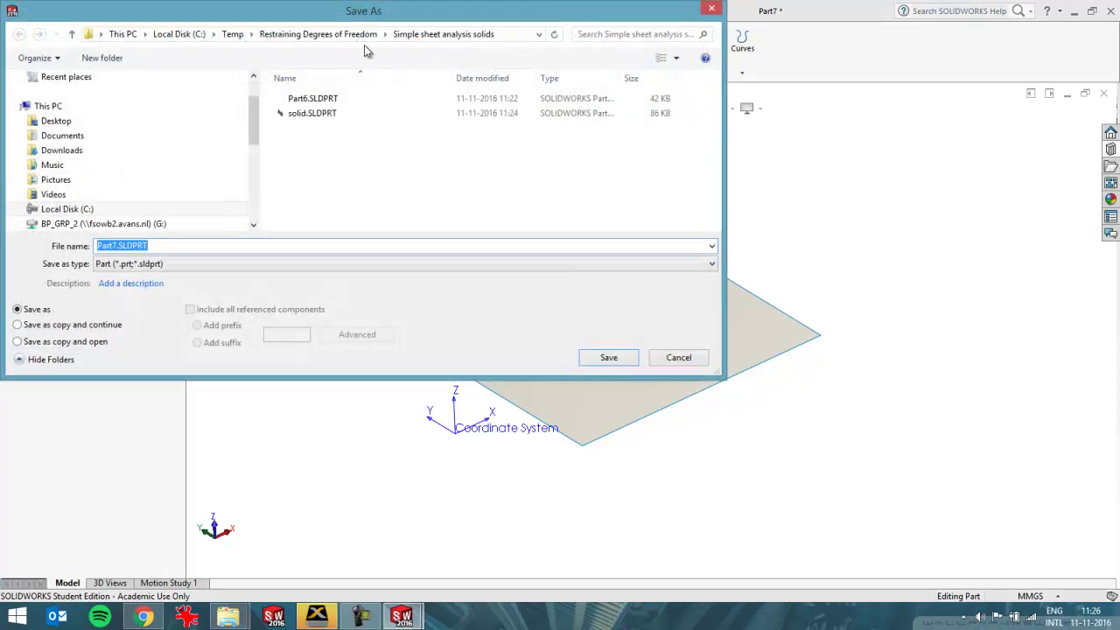
left_click(362, 36)
double_click(356, 100)
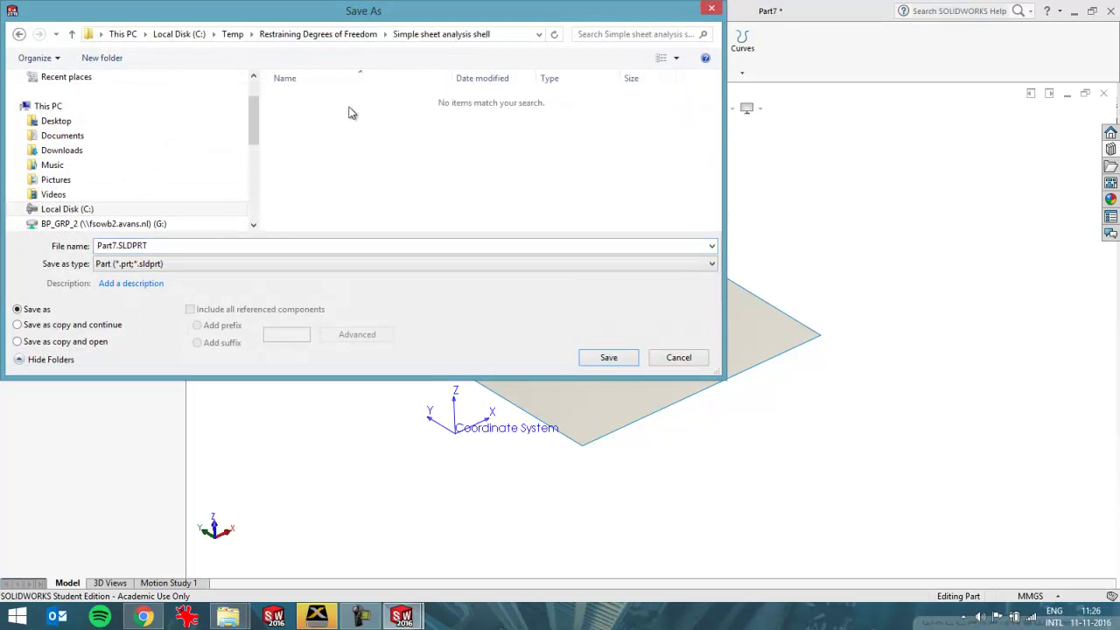
left_click(216, 246)
type("shell")
key("Return")
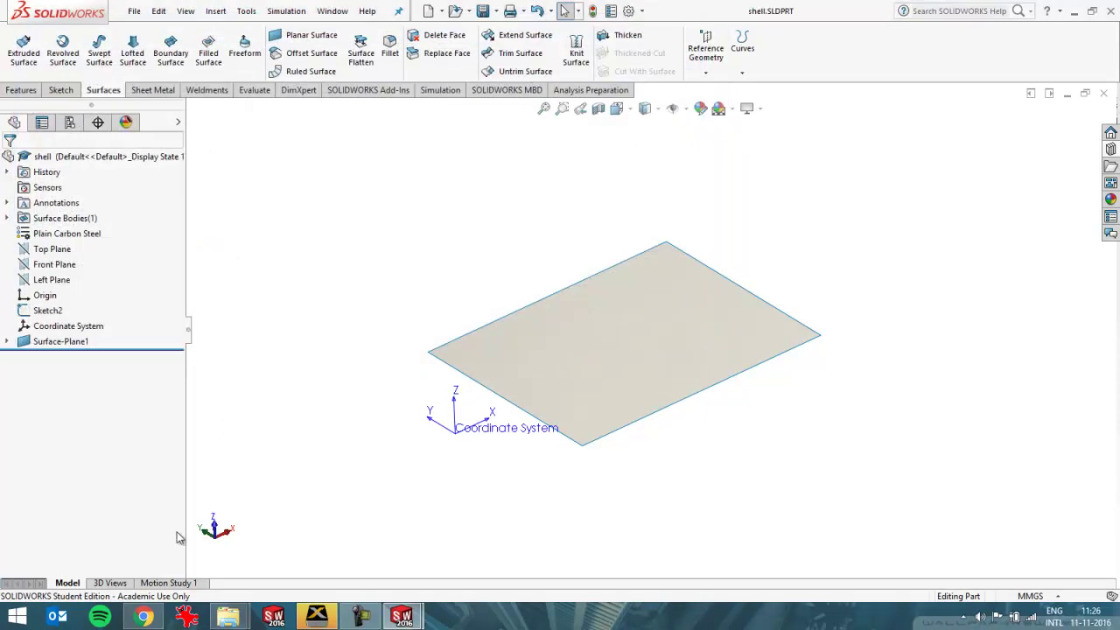
Create a new static simulation study, Static 1, for the shell plate
left_click(184, 584)
right_click(168, 583)
left_click(219, 555)
left_click(8, 162)
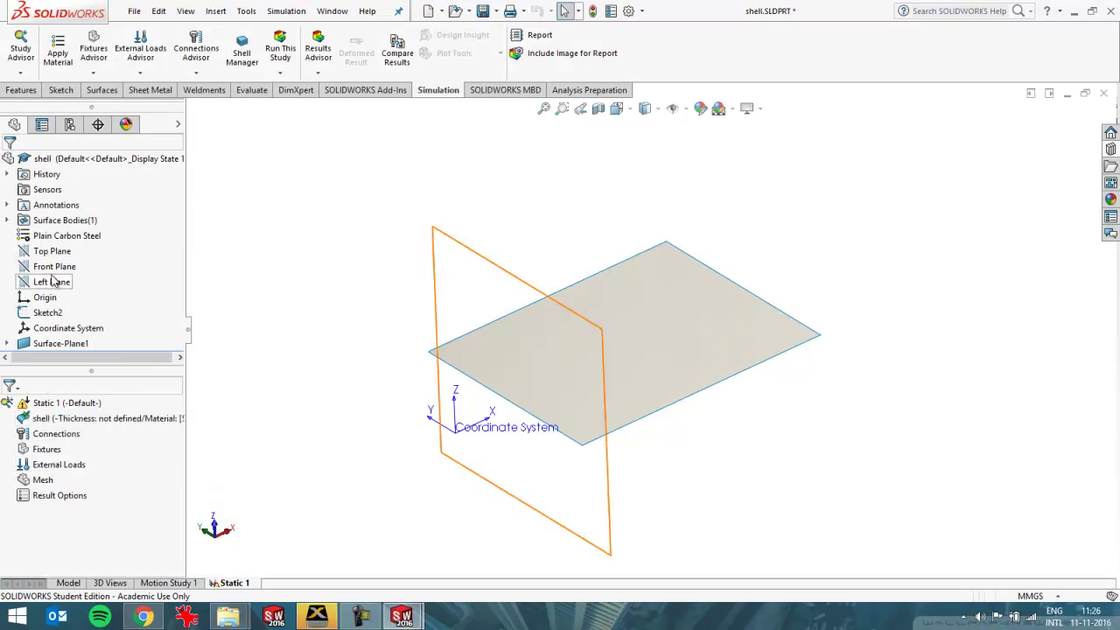
Add a Fixed Geometry fixture on the plate's front-left edge, keeping the fully fixed type
right_click(51, 453)
left_click(97, 243)
left_click(487, 395)
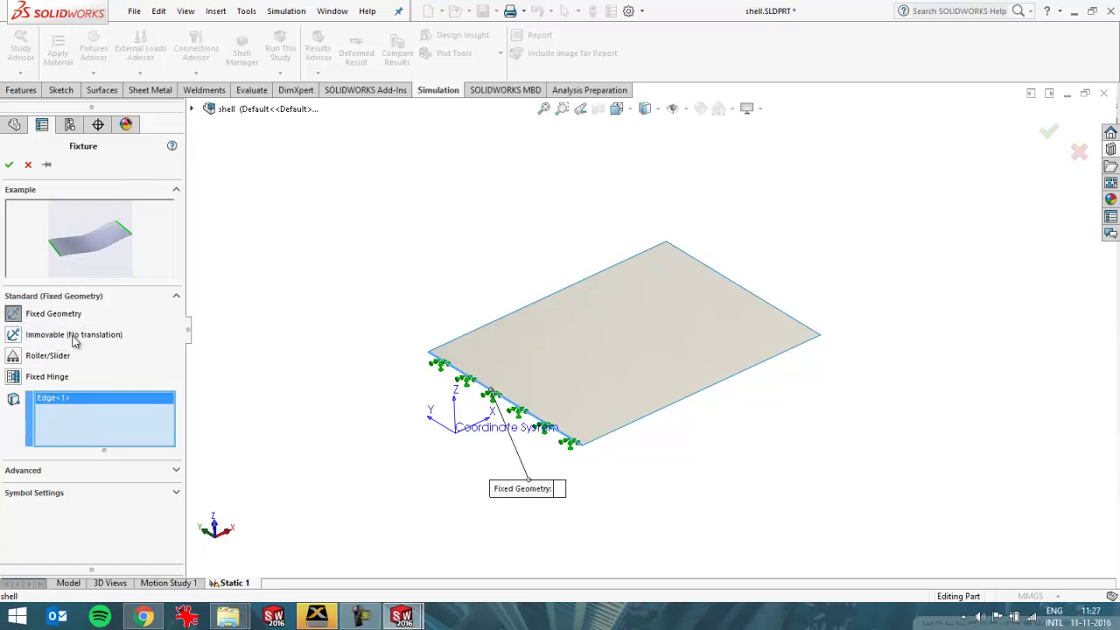
left_click(13, 336)
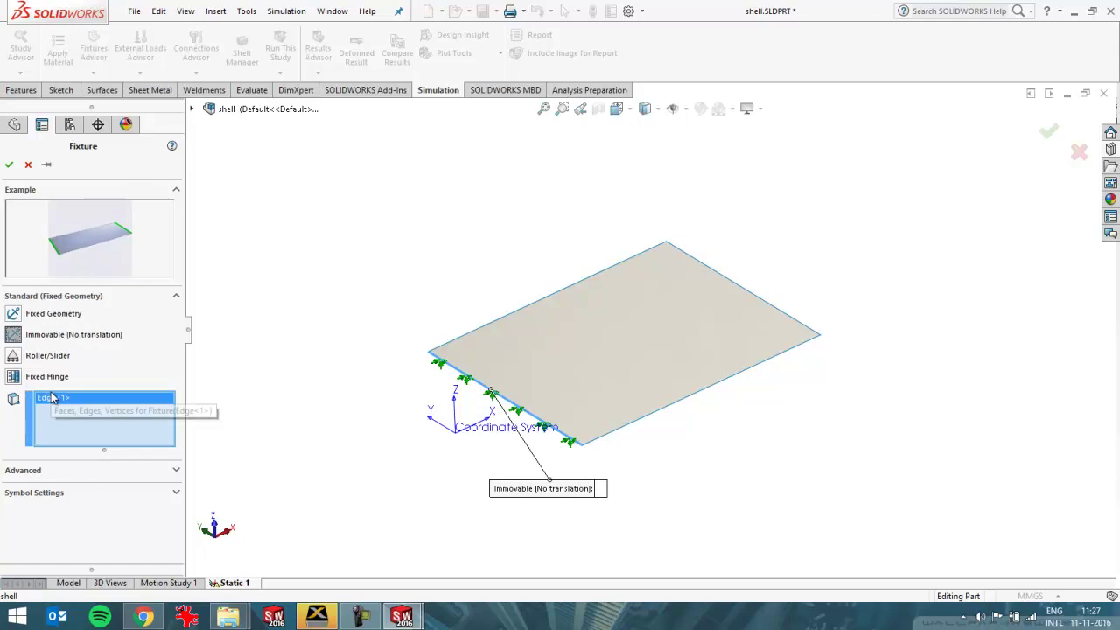
left_click(13, 315)
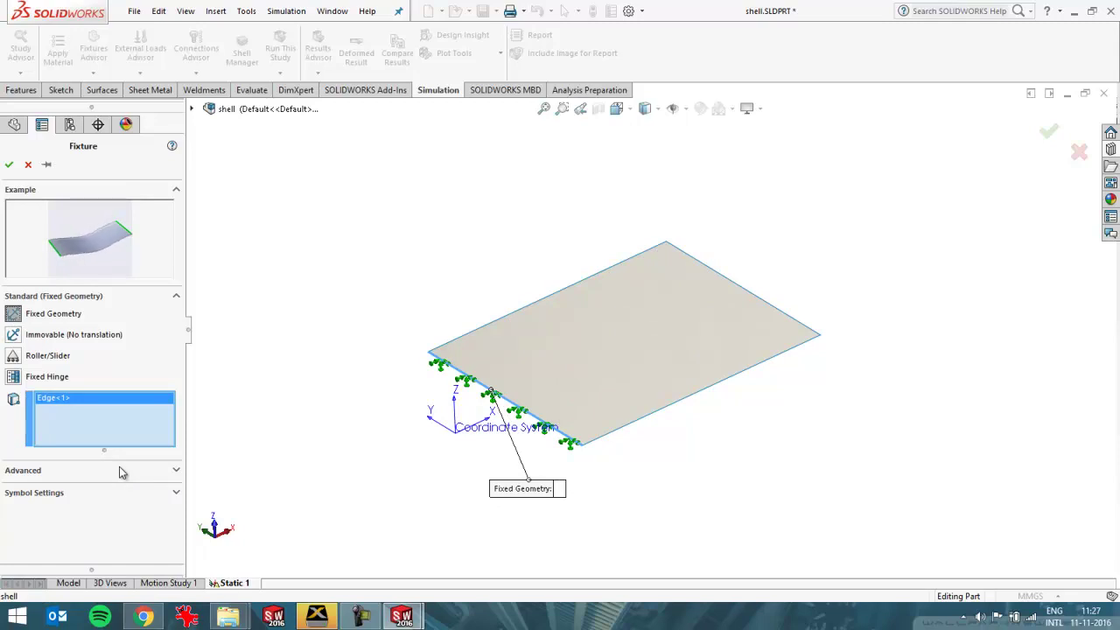
left_click(9, 166)
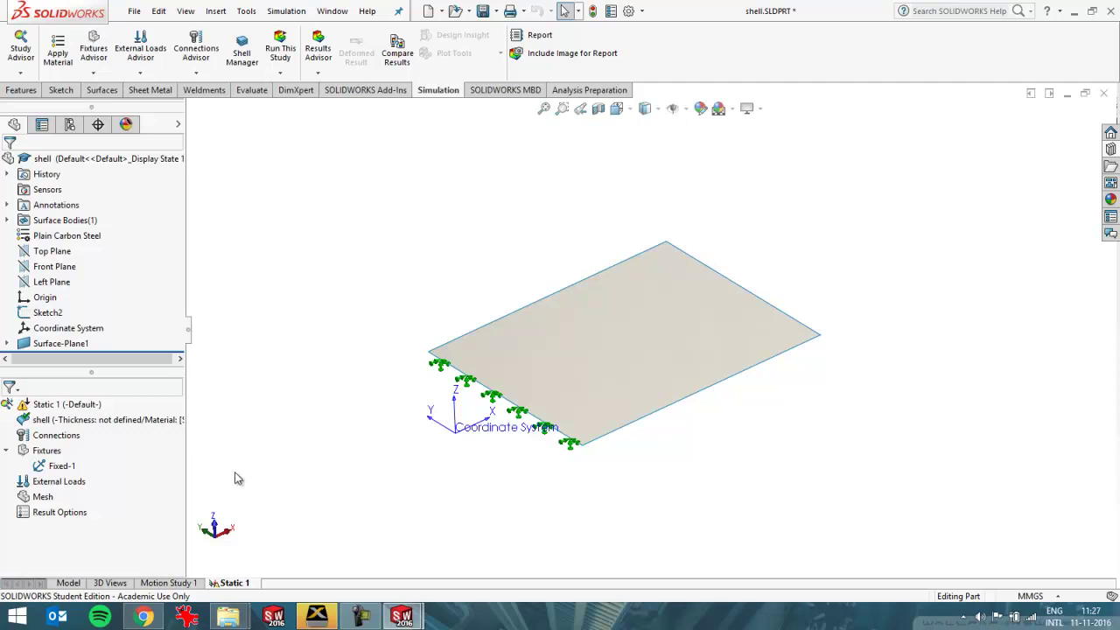
right_click(58, 452)
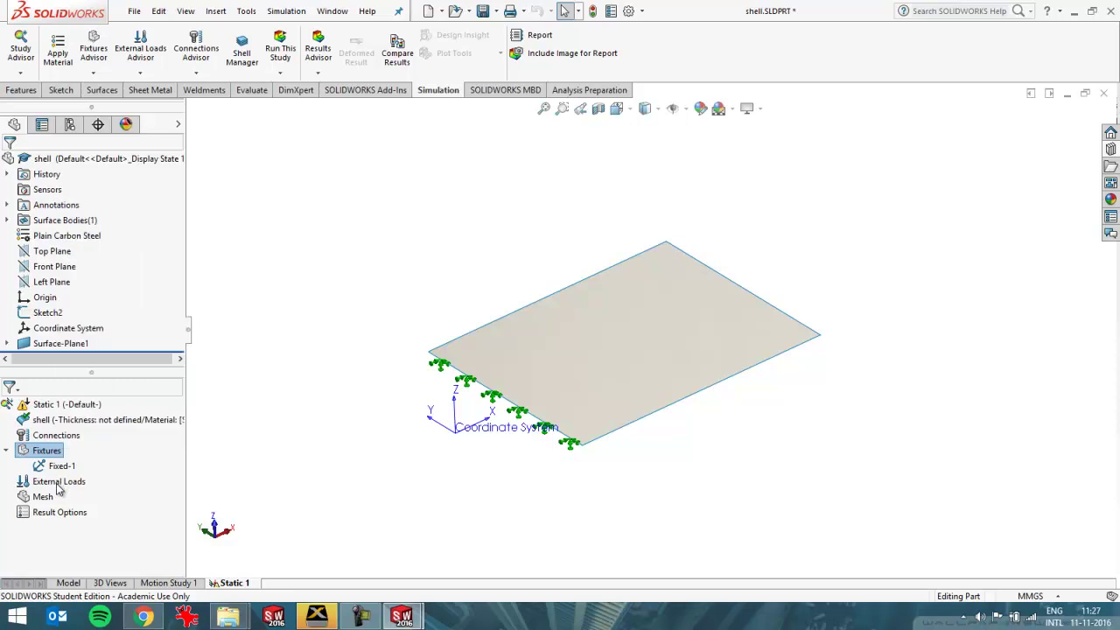
Apply a 1 N normal force to the plate's face
right_click(58, 481)
left_click(91, 142)
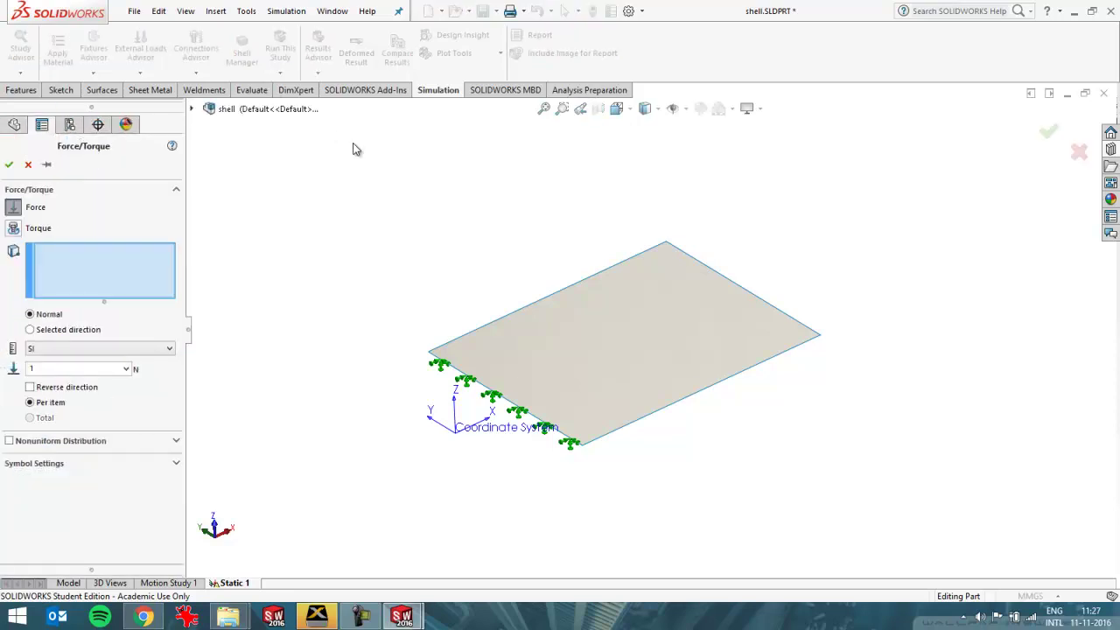
left_click(542, 328)
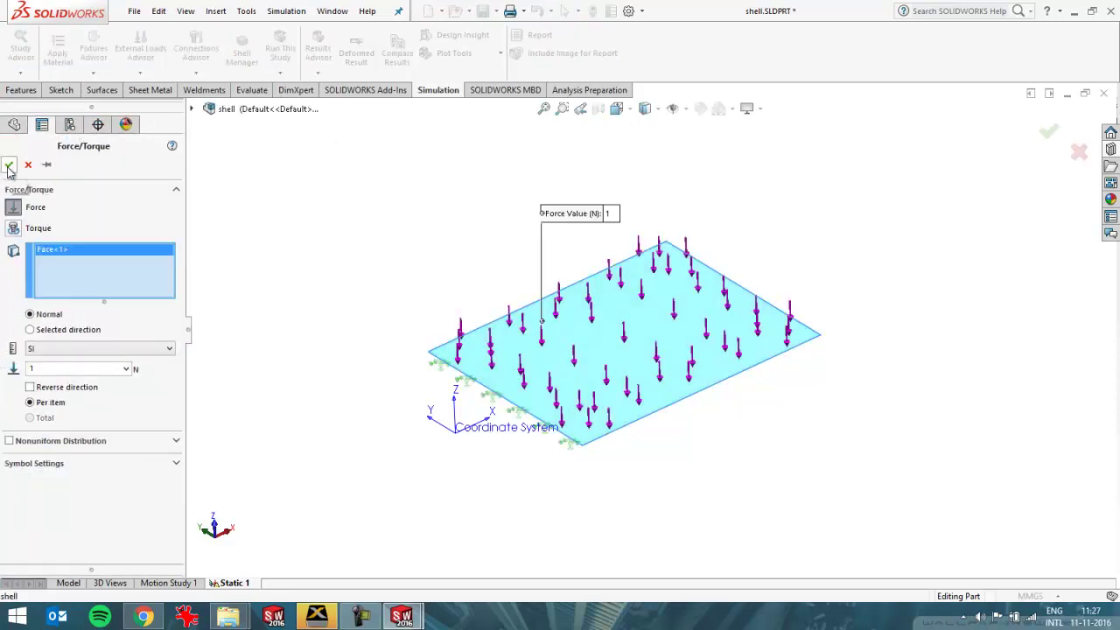
left_click(9, 167)
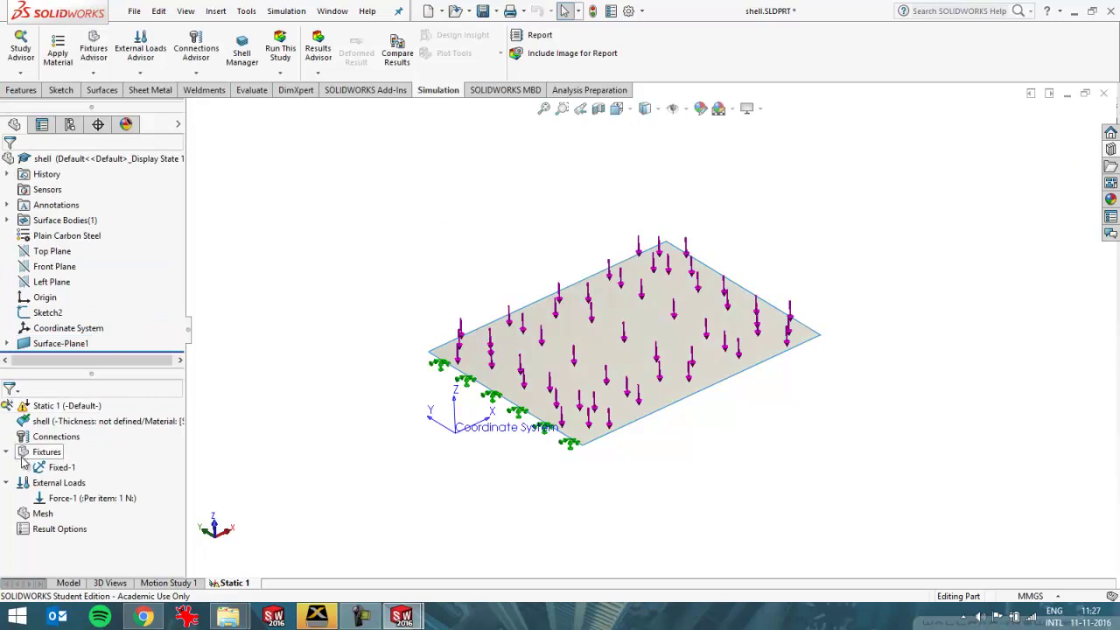
Set the shell definition's thickness to 5 mm
right_click(43, 421)
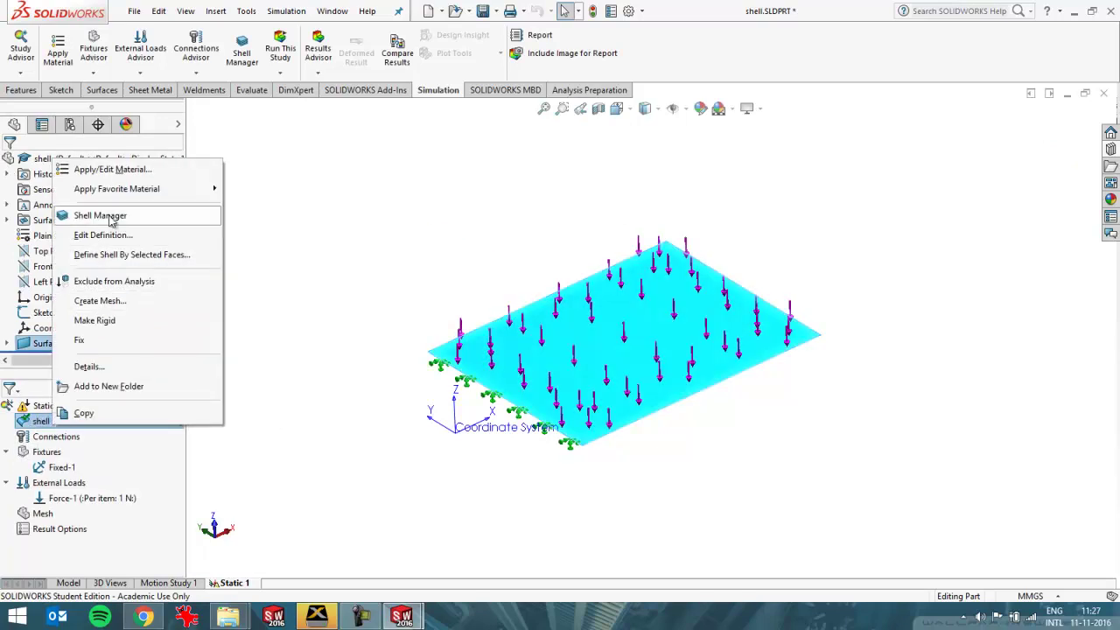
mouse_move(114, 190)
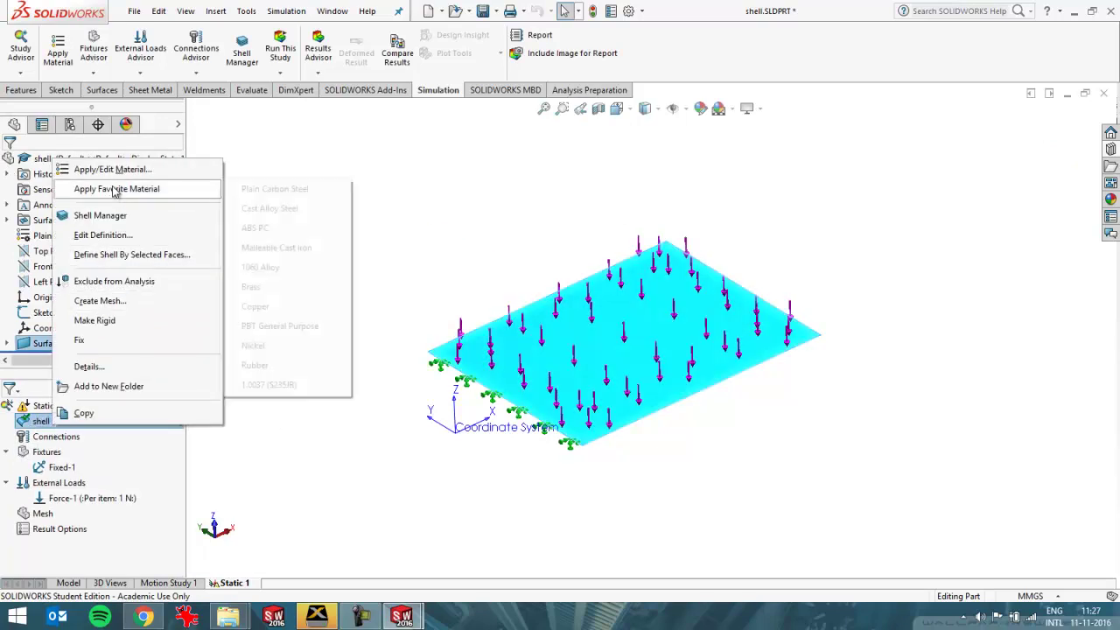
left_click(103, 236)
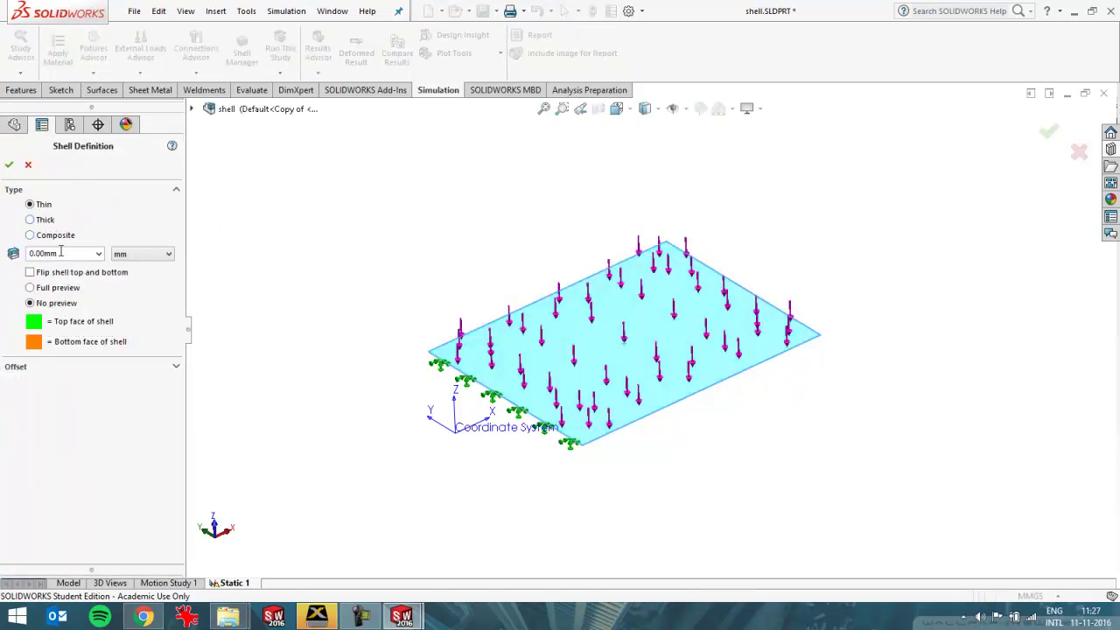
double_click(60, 252)
type("5")
left_click(9, 164)
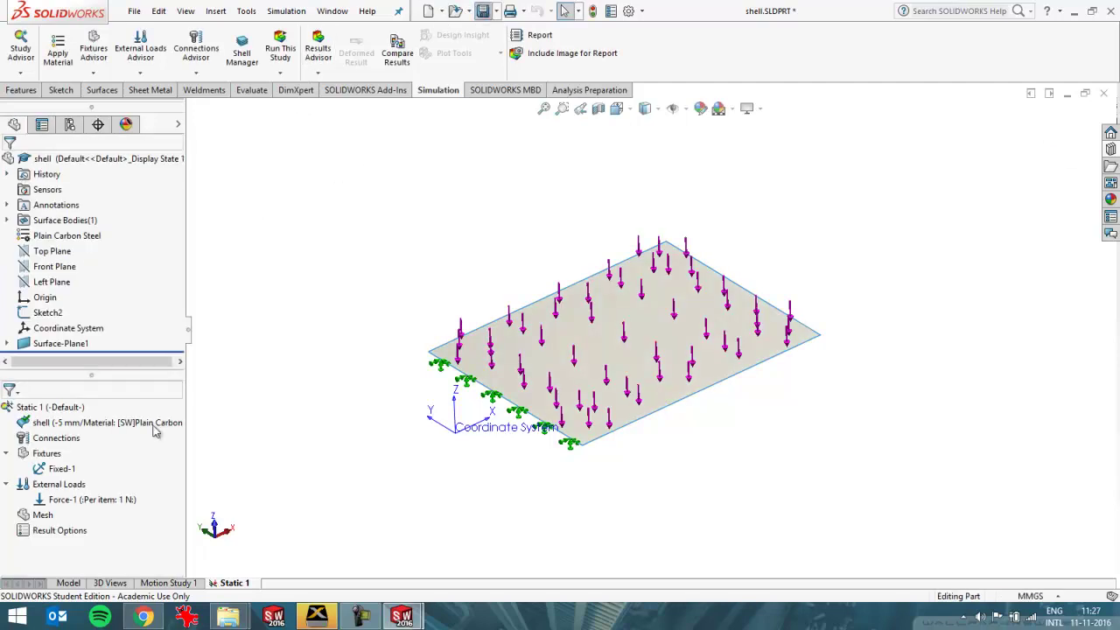
Run the Static 1 study and view the resulting stress on the plate
right_click(48, 409)
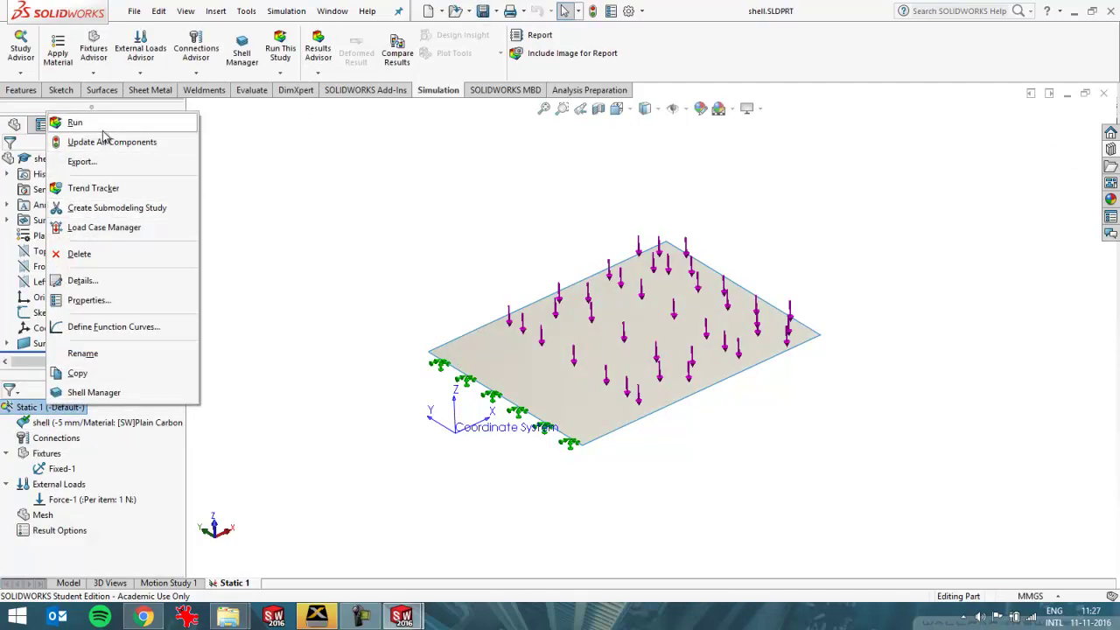
left_click(75, 118)
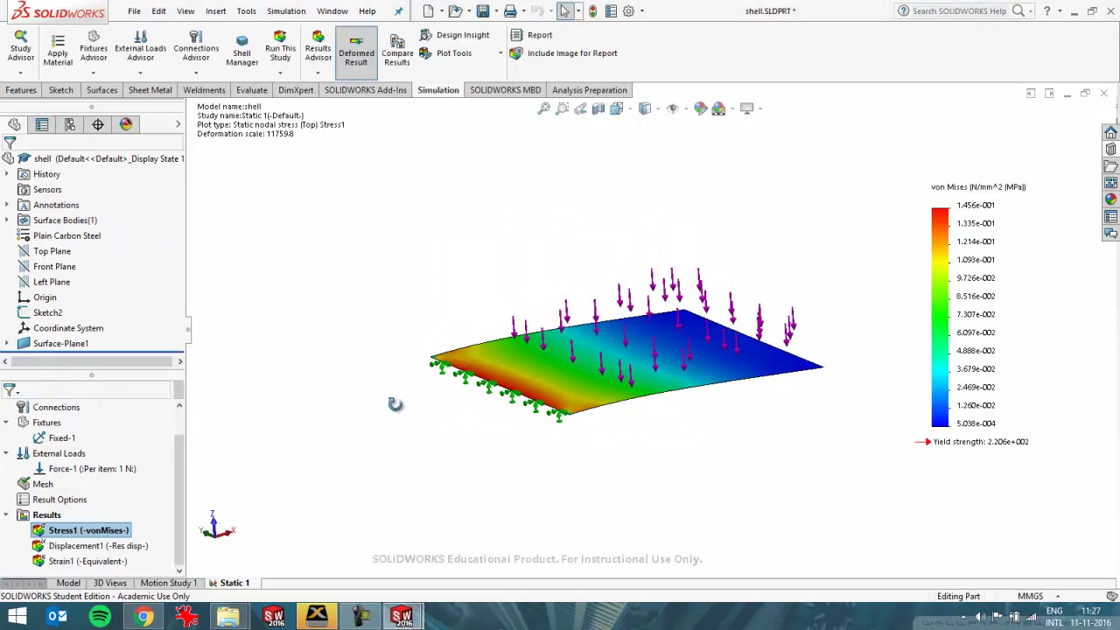
mouse_move(395, 403)
middle_mouse_down()
mouse_move(395, 438)
mouse_move(400, 393)
middle_mouse_up()
scroll(491, 399, "down", 4)
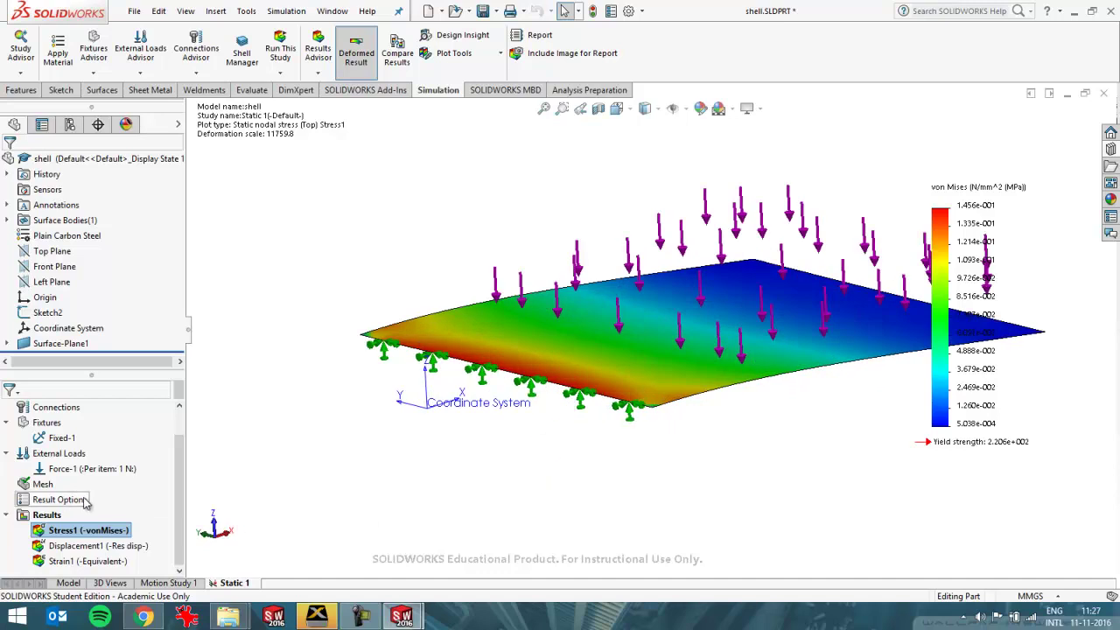
Set the Stress1 plot's boundary option to Mesh so mesh lines show on the von Mises plot
right_click(86, 531)
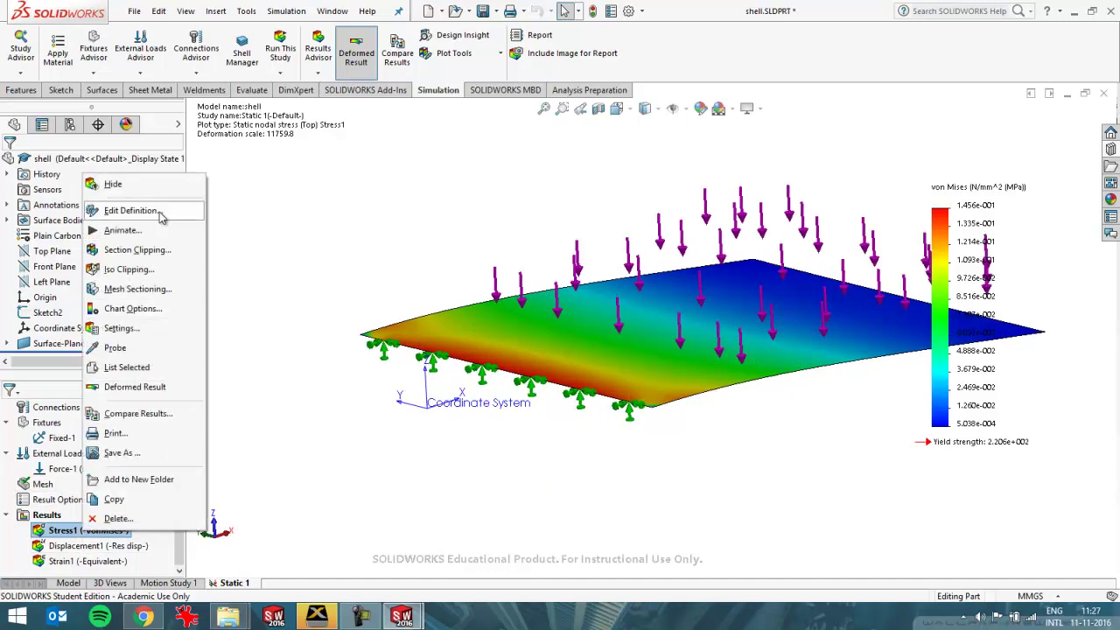
left_click(131, 211)
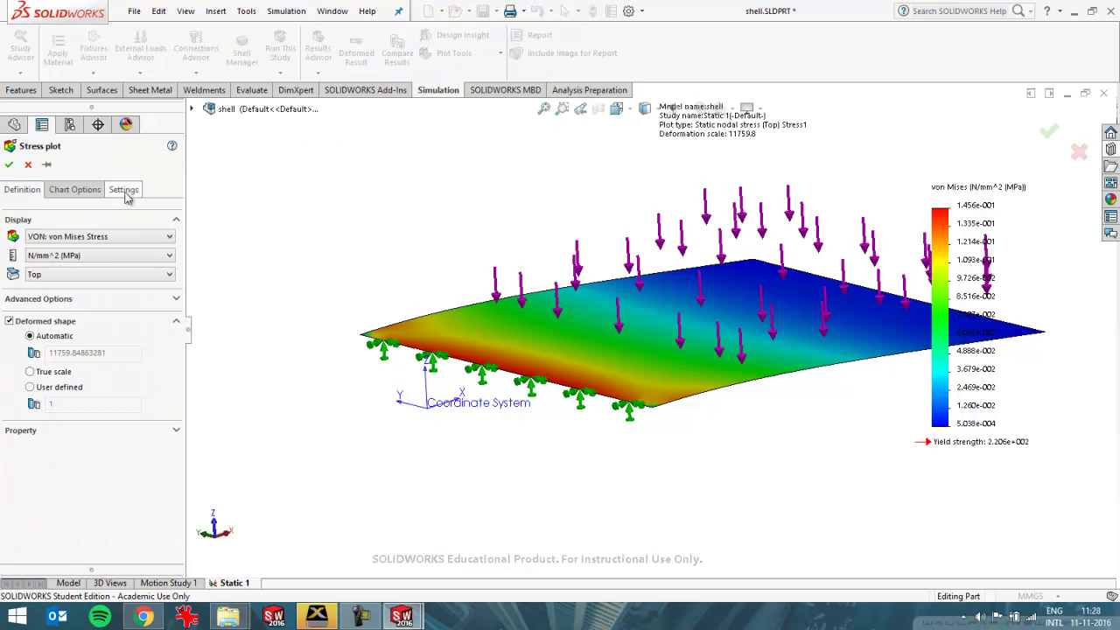
left_click(123, 190)
left_click(137, 279)
left_click(120, 309)
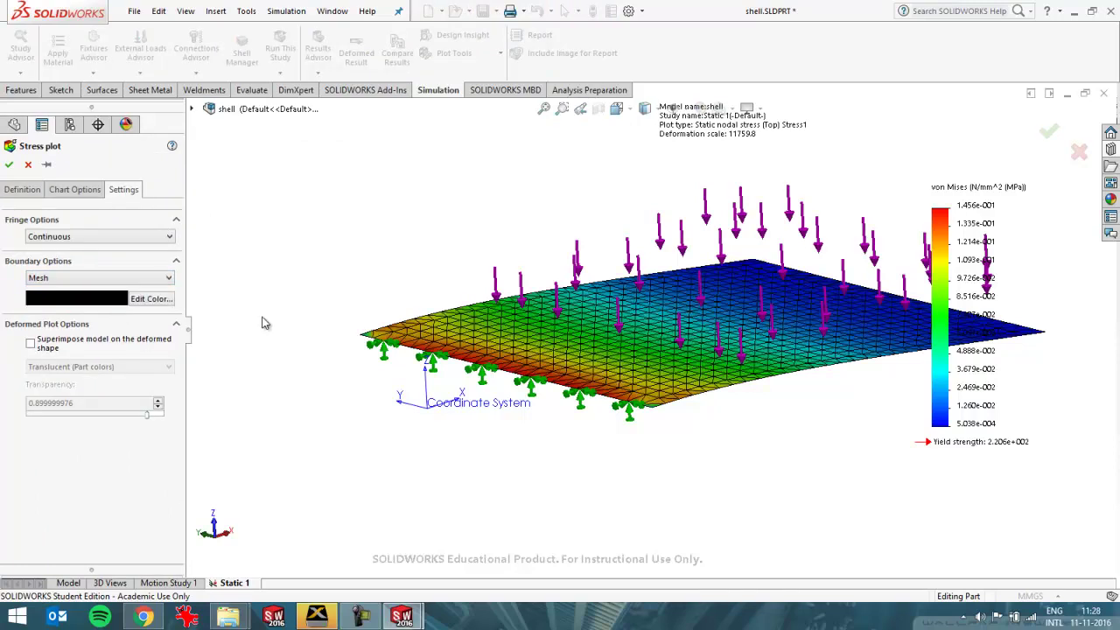
left_click(8, 164)
scroll(613, 383, "down", 5)
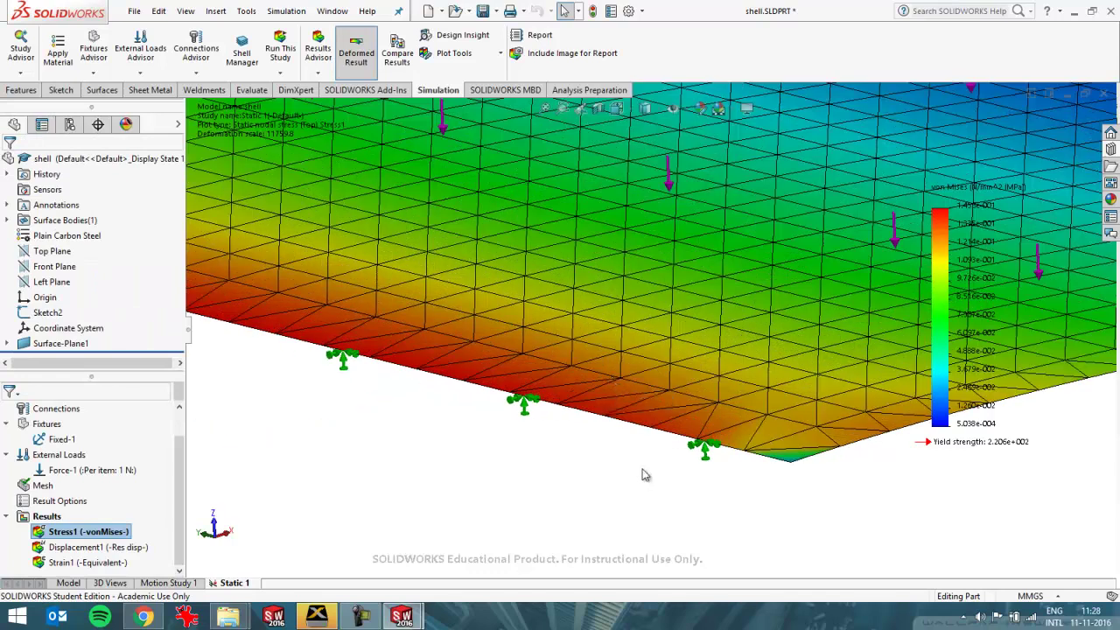
middle_click_drag(643, 470, 660, 495)
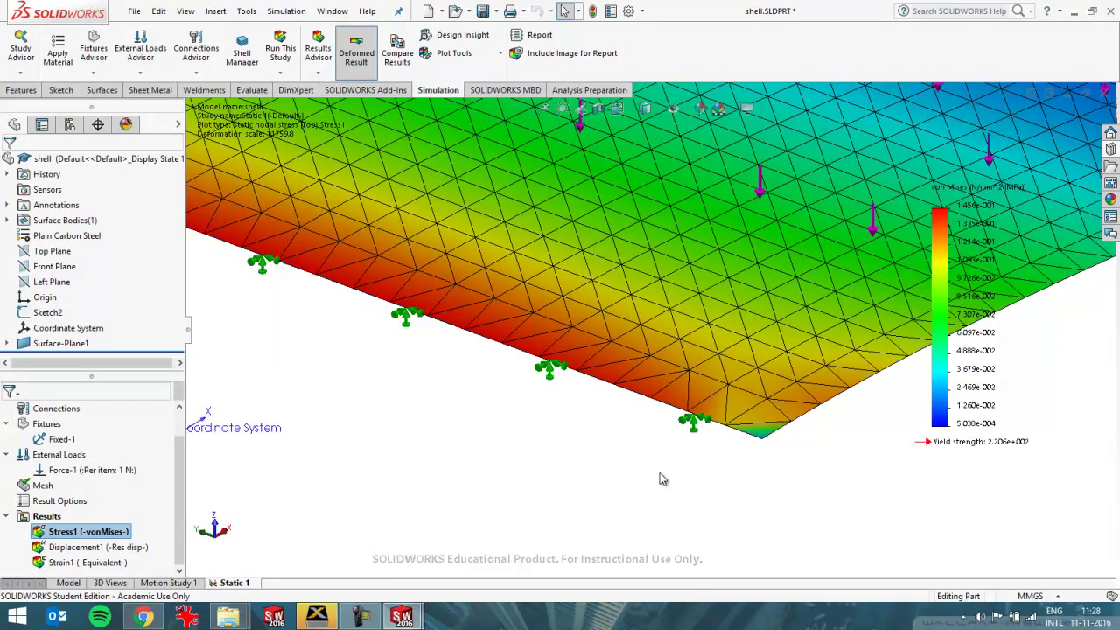
scroll(662, 478, "up", 3)
middle_click_drag(647, 434, 613, 359)
scroll(607, 344, "down", 3)
scroll(610, 351, "up", 4)
scroll(610, 350, "up", 2)
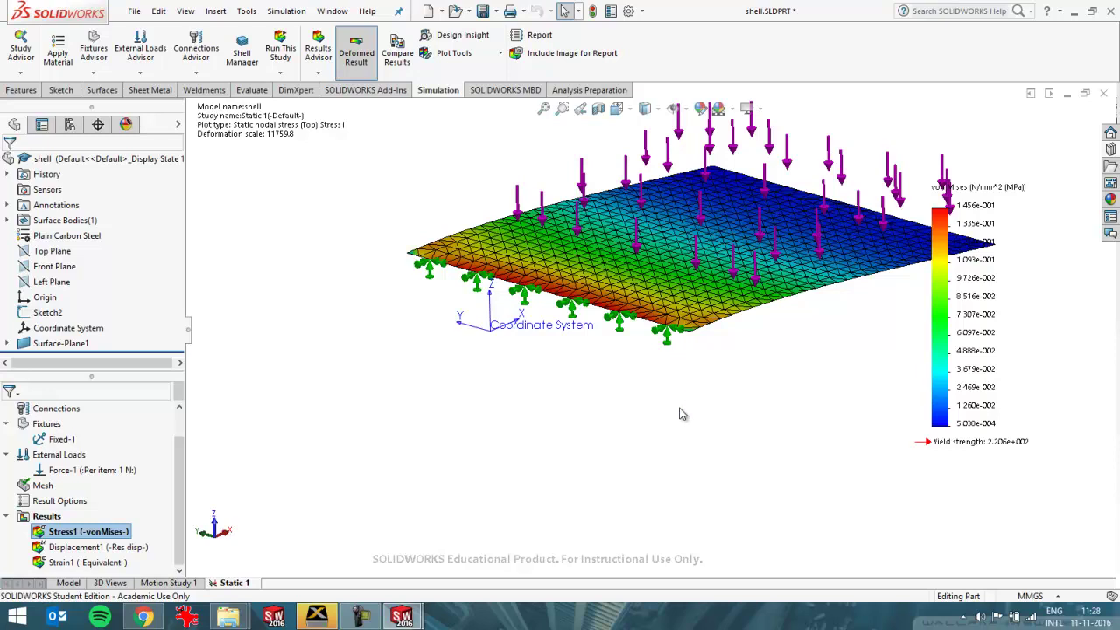
right_click(66, 444)
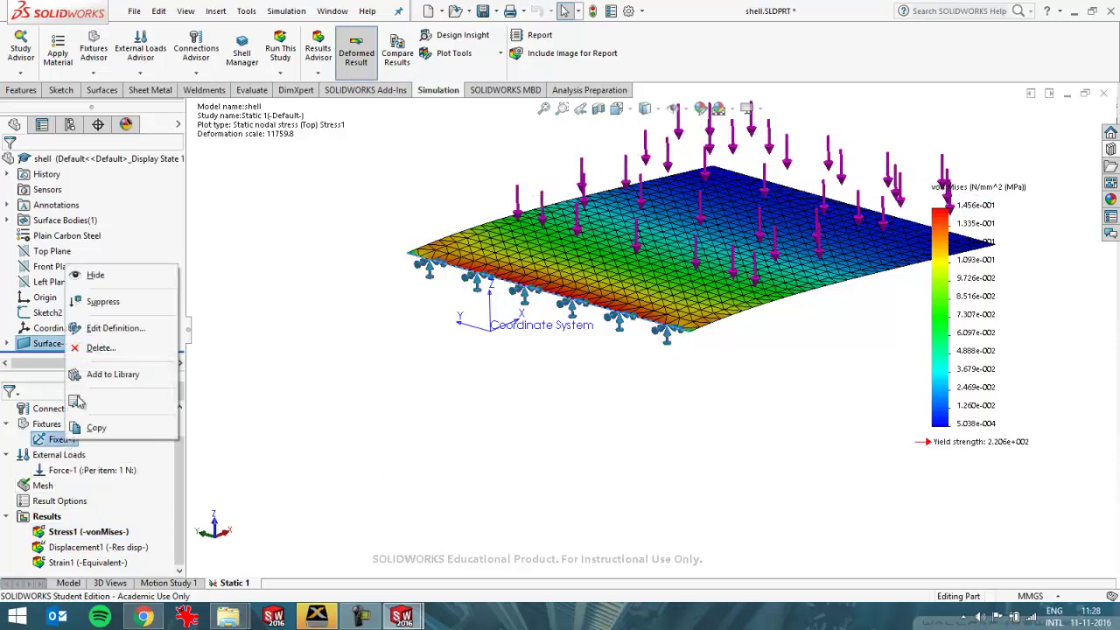
left_click(112, 329)
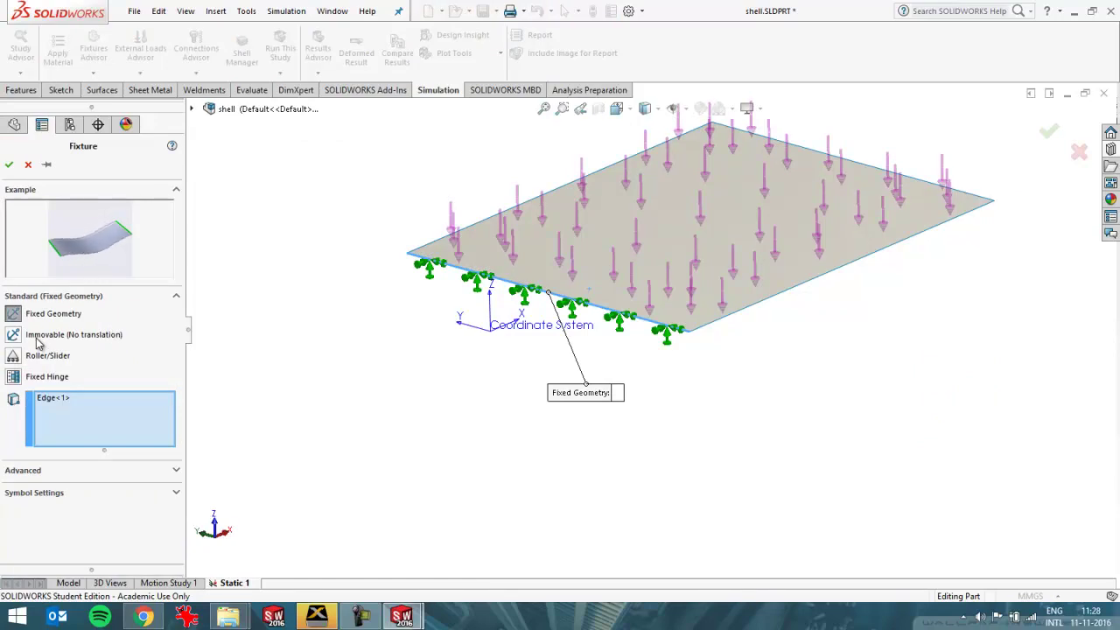
left_click(28, 165)
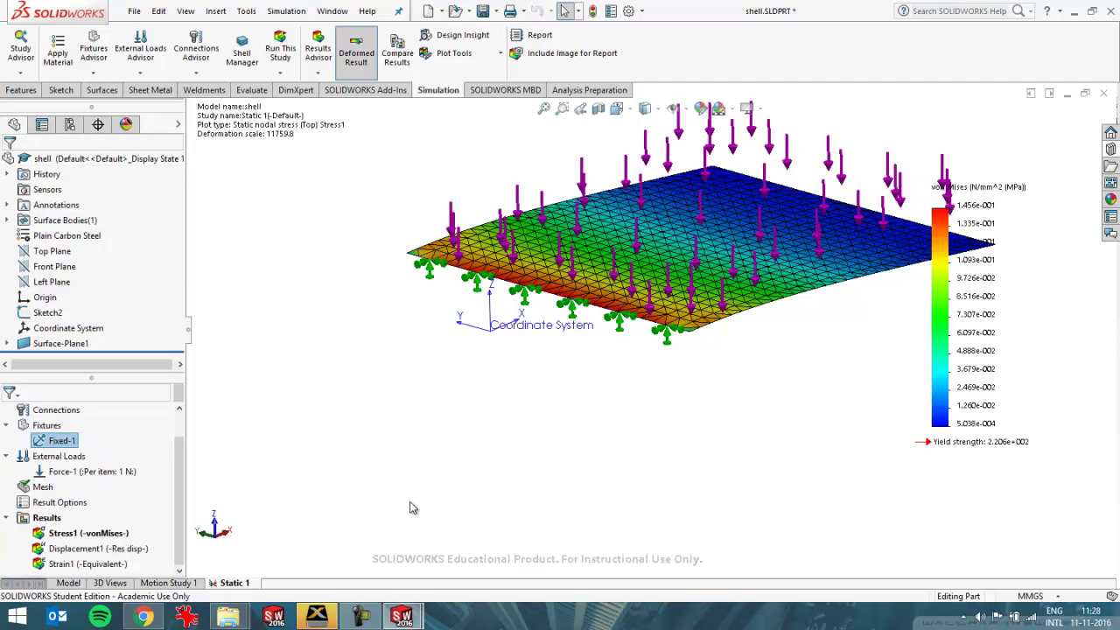
scroll(819, 310, "down", 4)
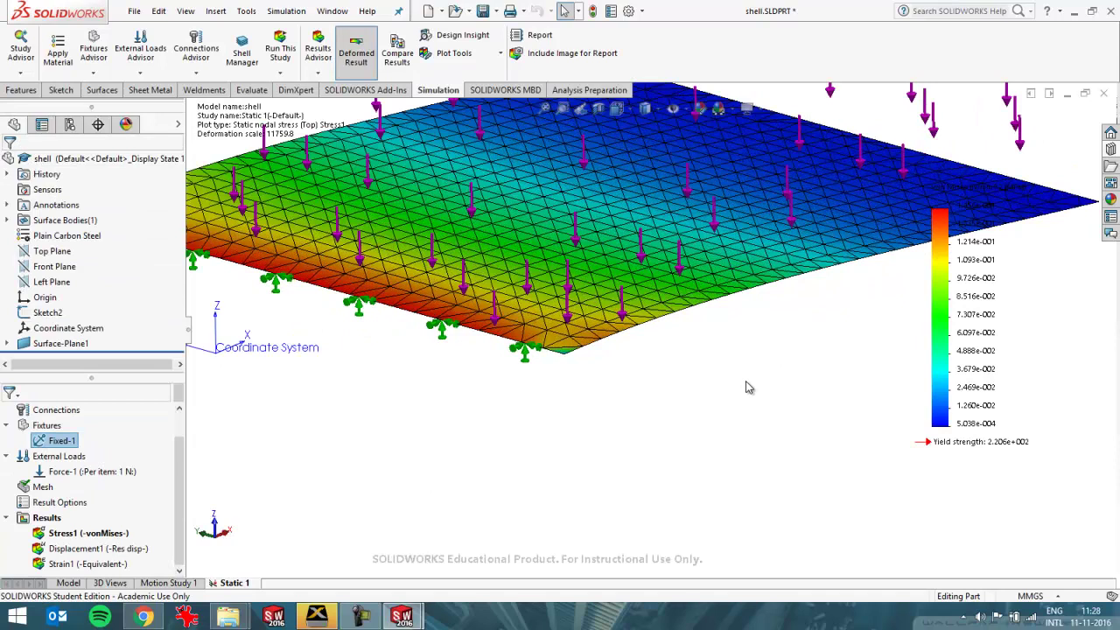